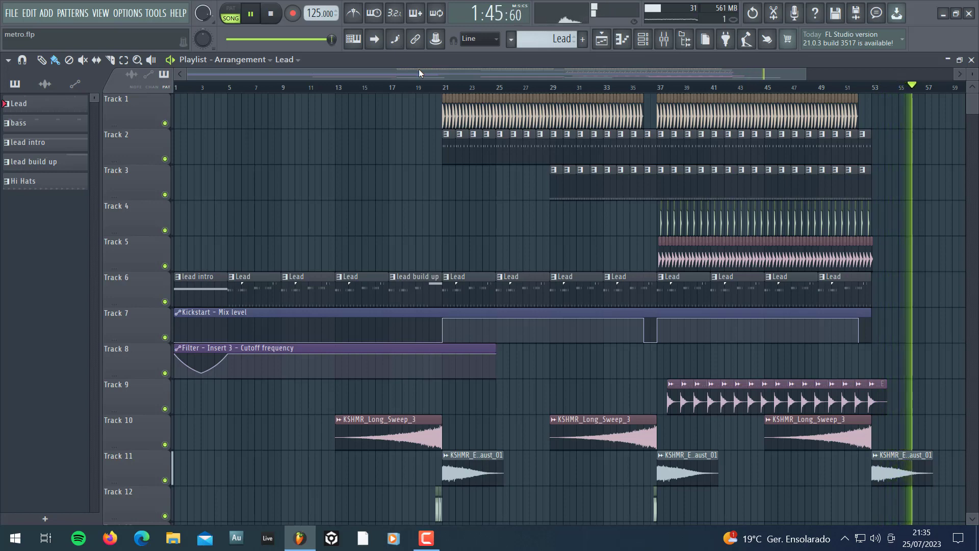
Stop the song, play the Lead pattern on its own, and open its Serum synth to examine the oscillator settings.
key("space")
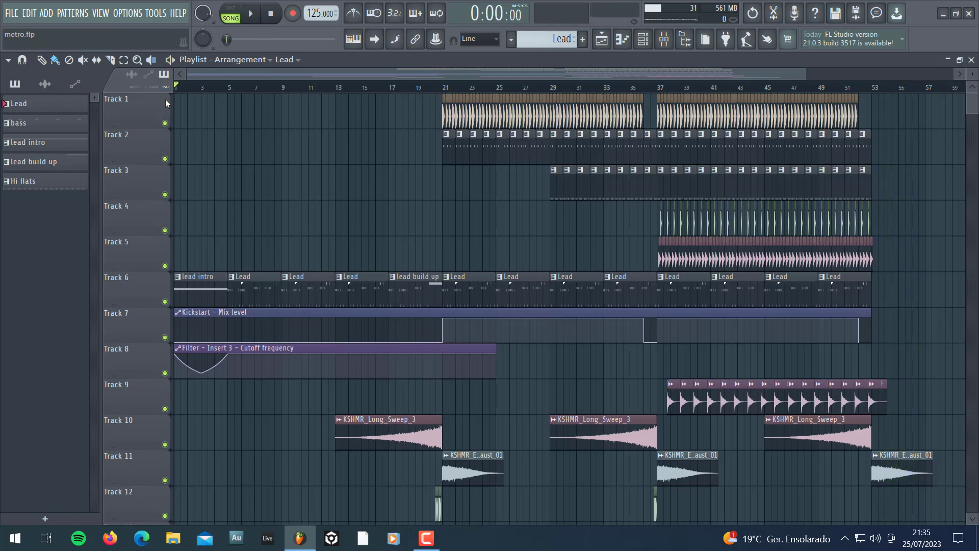
double_click(77, 107)
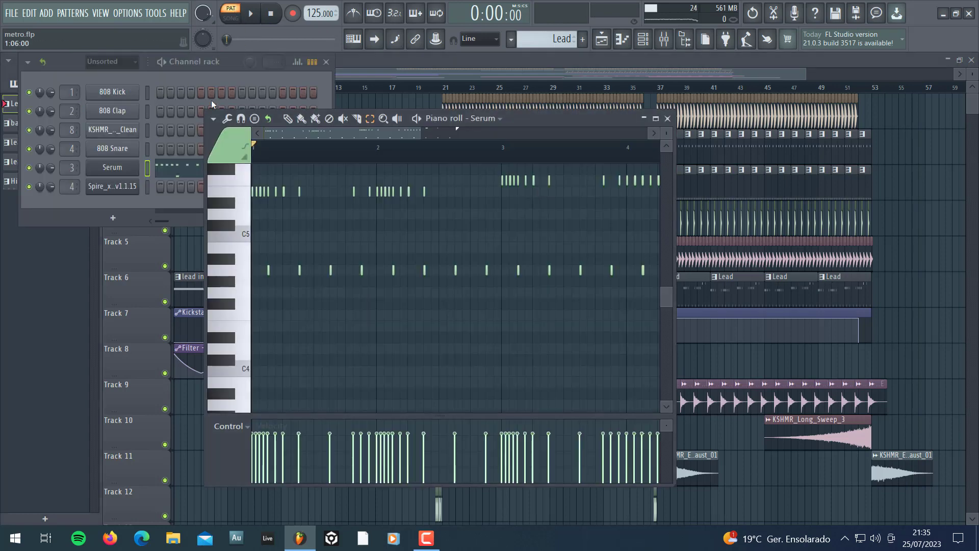
key("space")
left_click(136, 171)
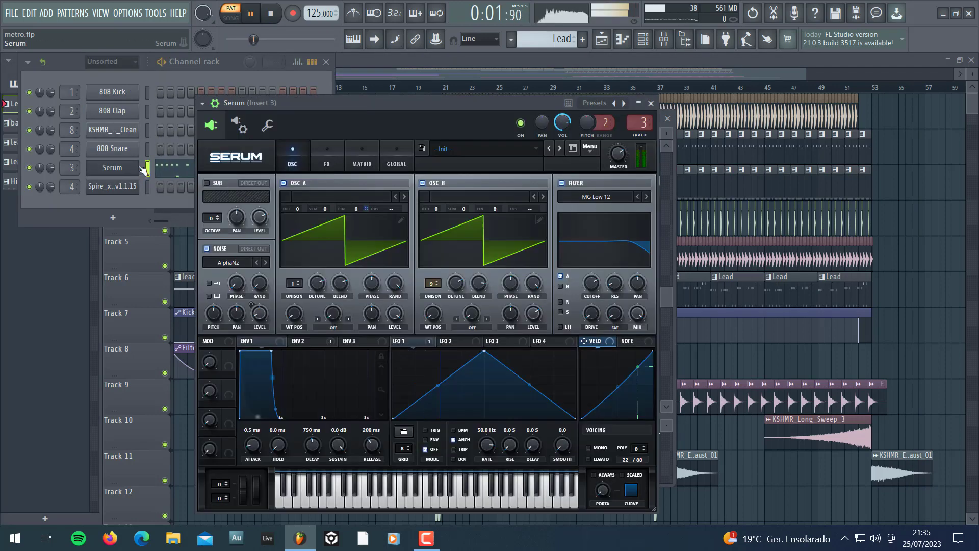
left_click_drag(354, 105, 344, 62)
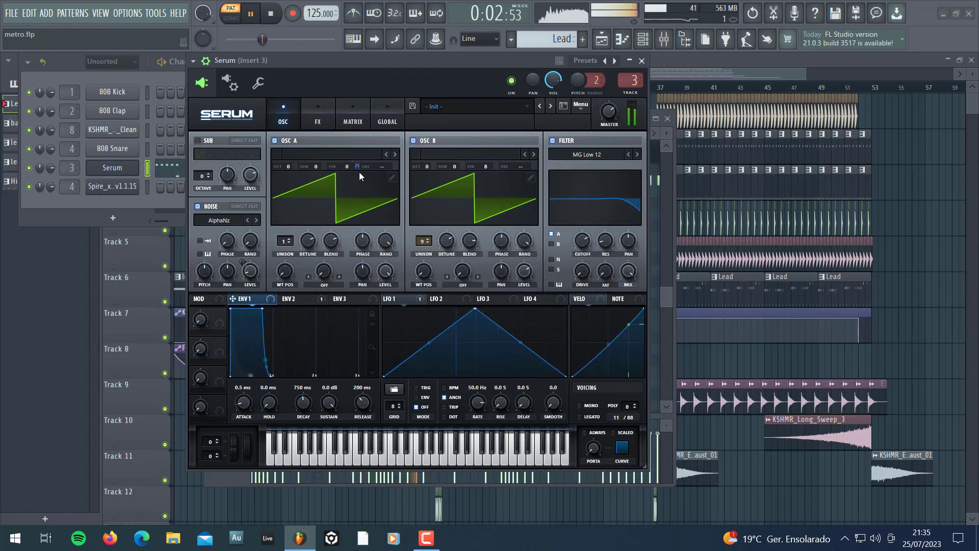
Switch off Serum's distortion, EQ, delay and reverb effects and play the Lead pattern without them.
left_click(320, 122)
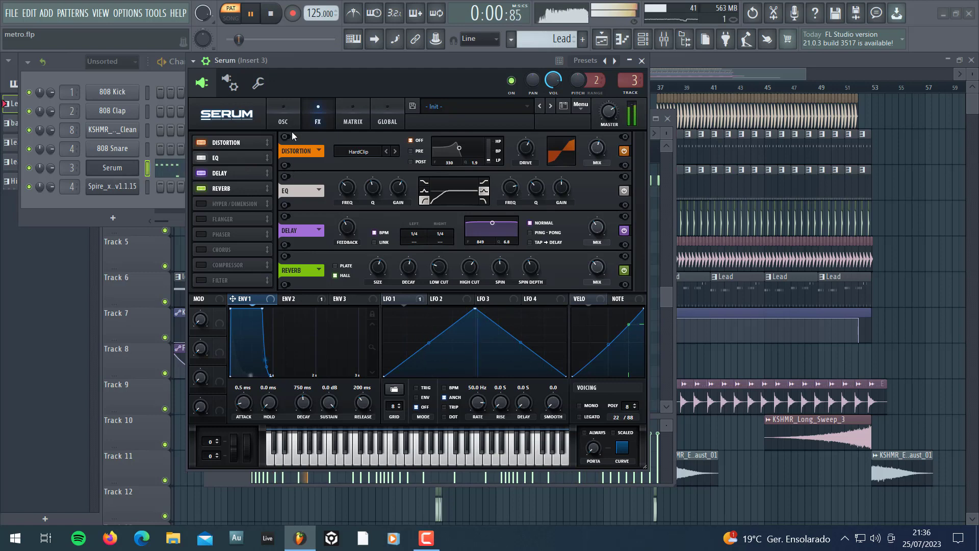
left_click(203, 143)
left_click(203, 158)
left_click(203, 172)
left_click(204, 188)
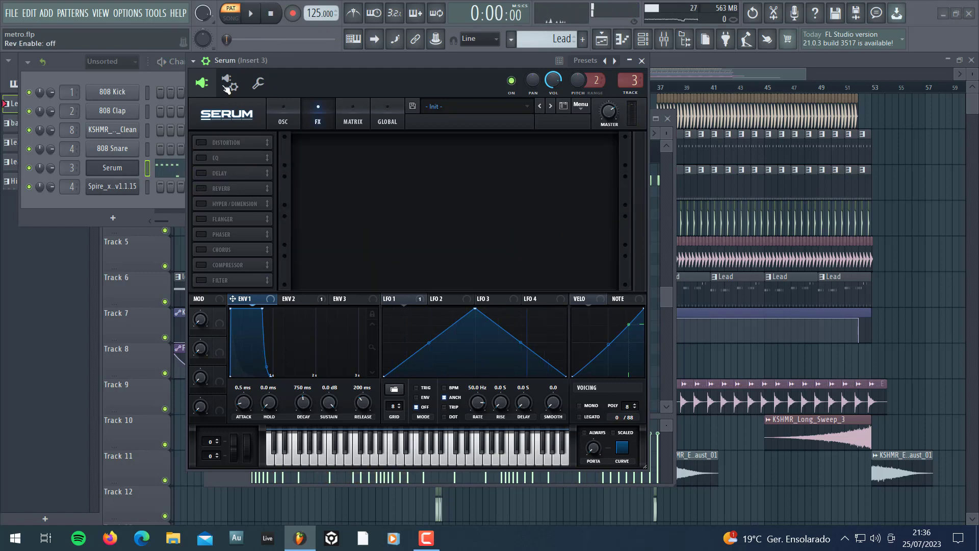
left_click(251, 13)
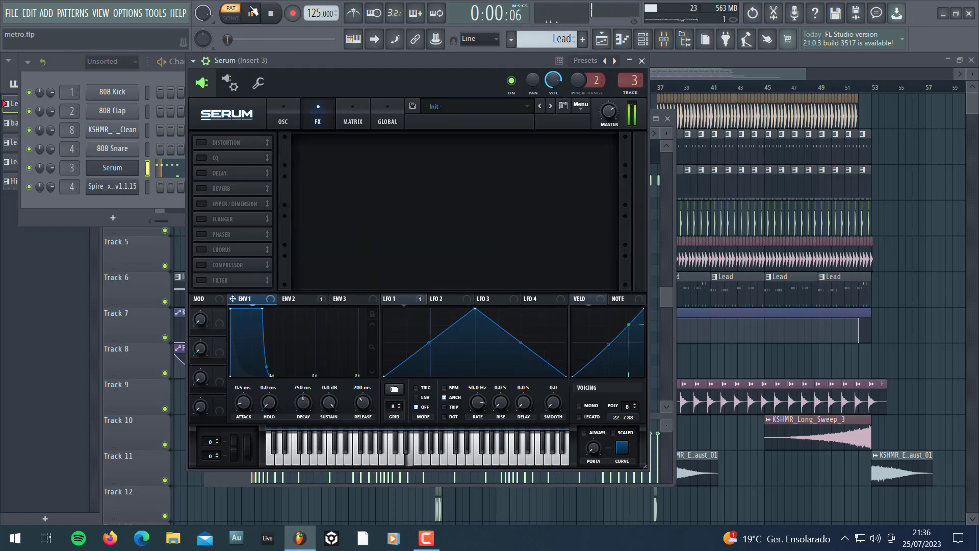
Briefly toggle Serum's distortion, and replay the Lead pattern with Insert 3's mixer effects bypassed.
left_click(204, 142)
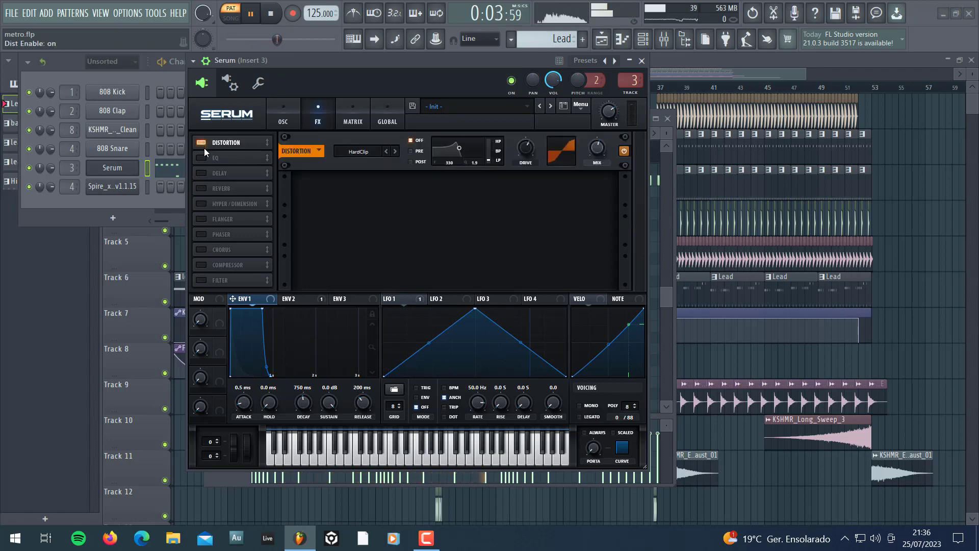
left_click(202, 142)
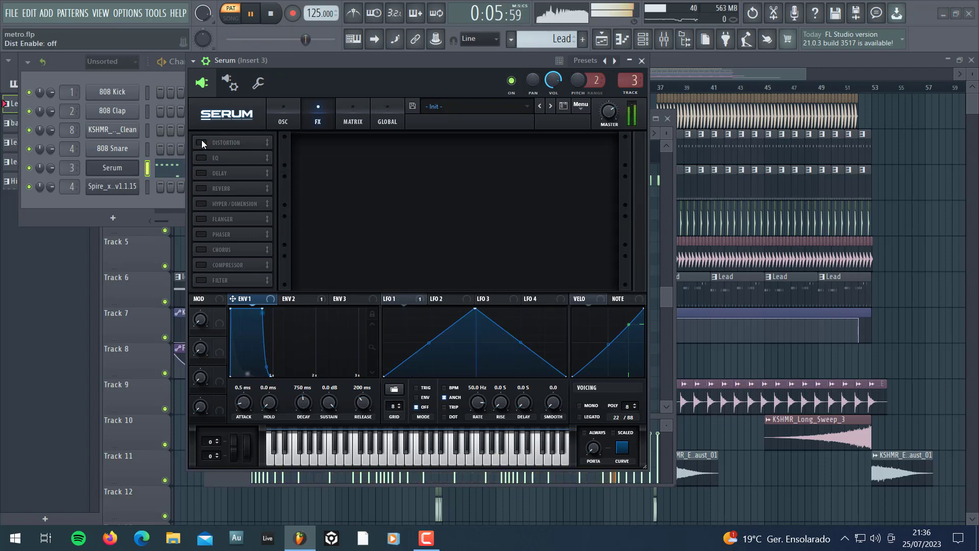
left_click(280, 13)
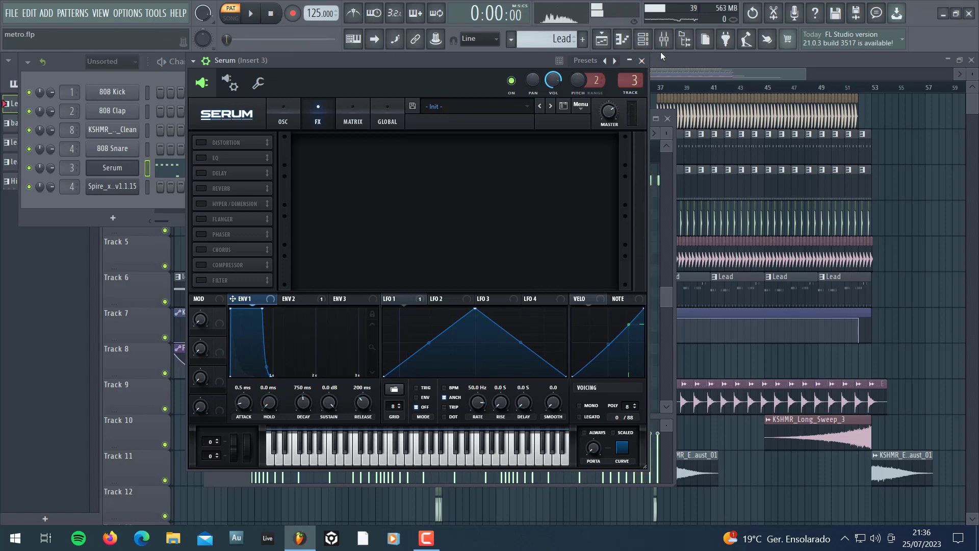
key("F9")
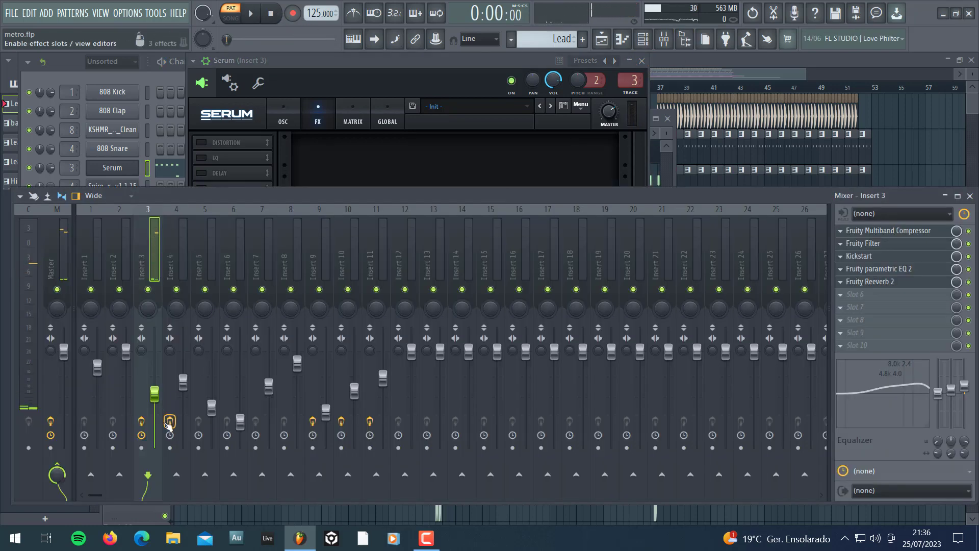
key("space")
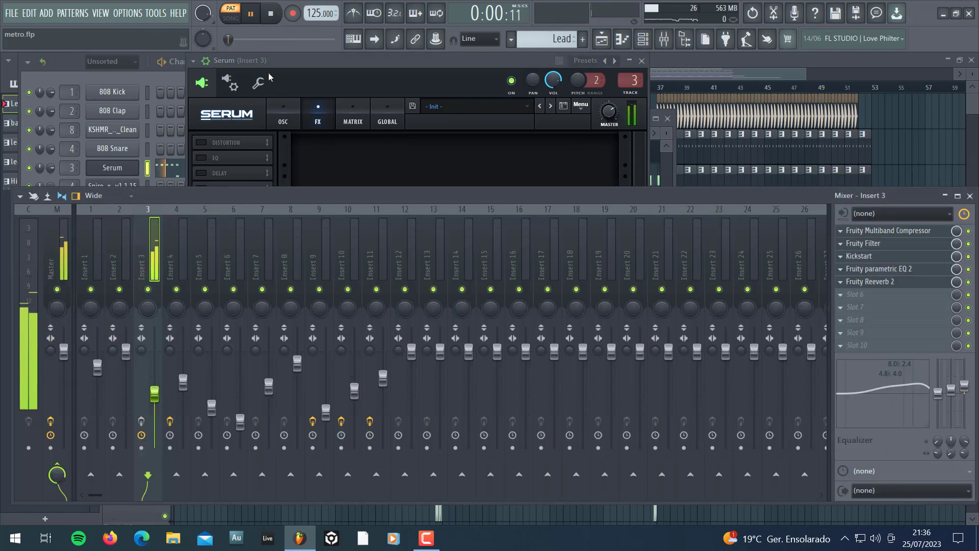
Turn on distortion, EQ, delay and reverb one by one in Serum and re-enable Insert 3's mixer effects.
left_click(132, 170)
left_click(131, 169)
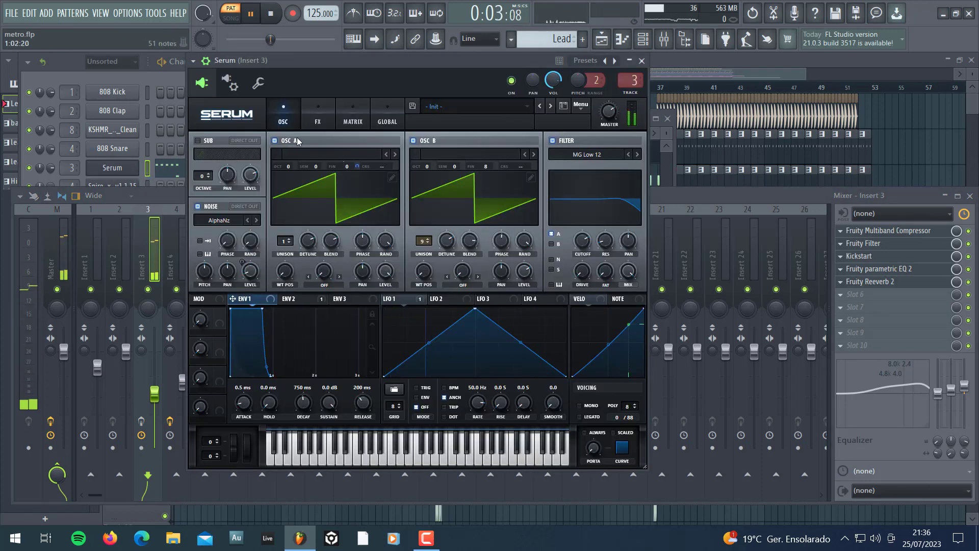
left_click(318, 123)
left_click(202, 143)
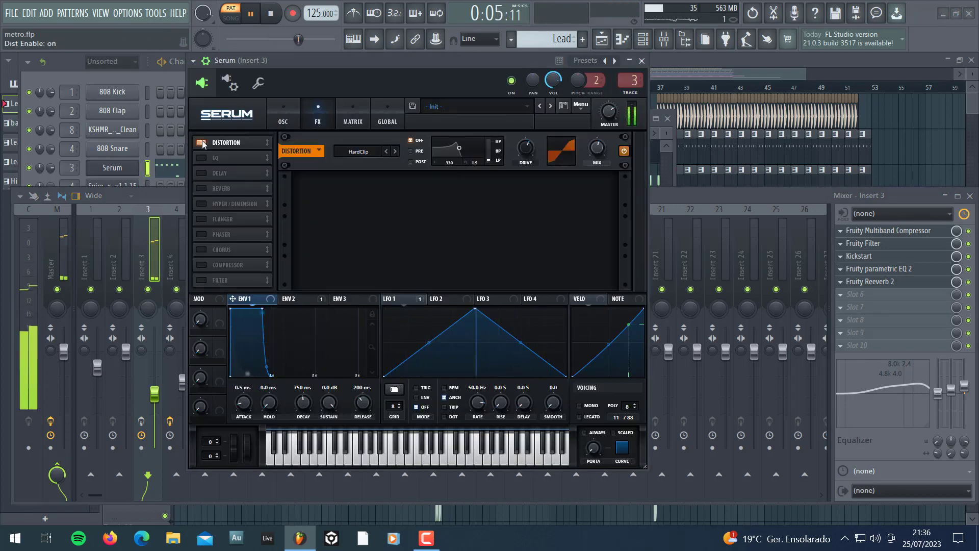
left_click(201, 158)
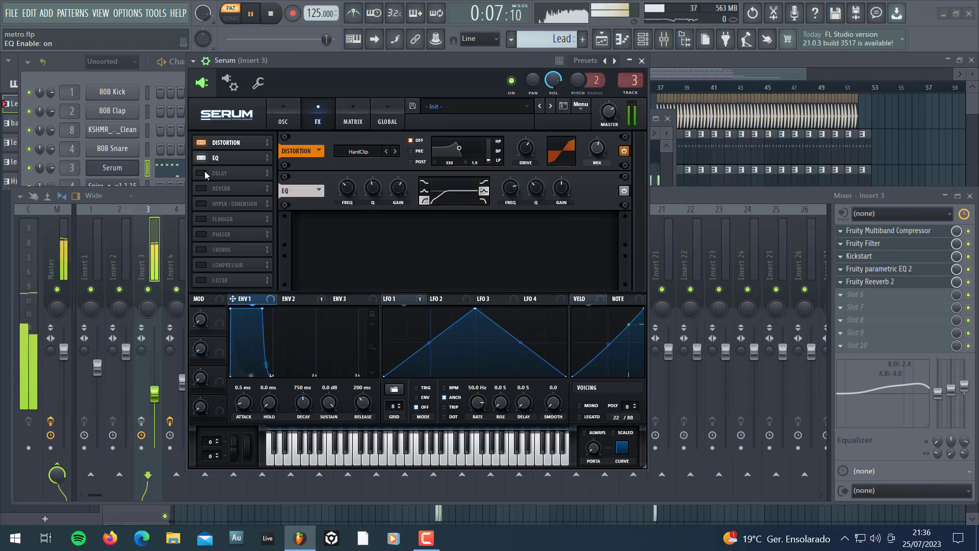
left_click(202, 173)
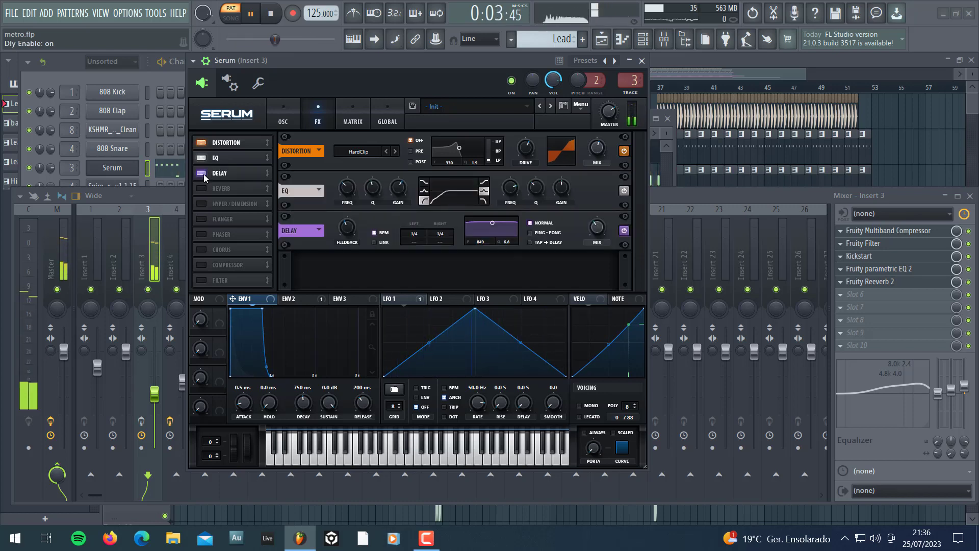
left_click(202, 188)
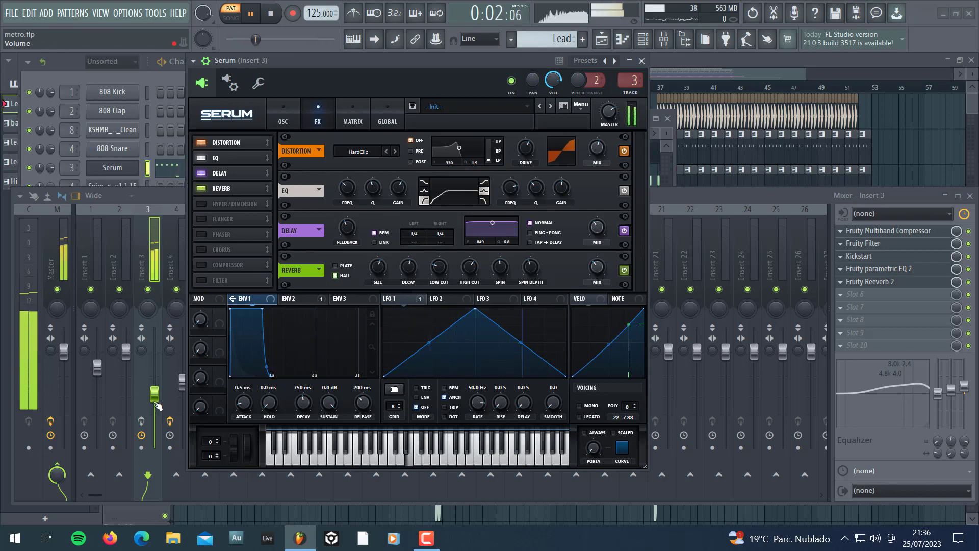
left_click(141, 421)
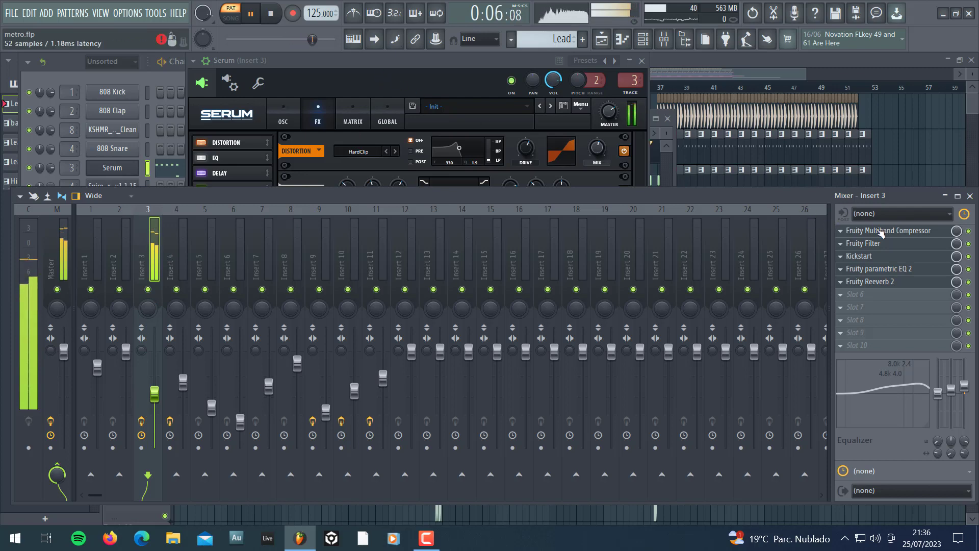
Examine the settings of Insert 3's Fruity Multiband Compressor, Fruity Filter, Kickstart, Fruity parametric EQ 2 and Fruity Reeverb 2.
left_click(935, 234)
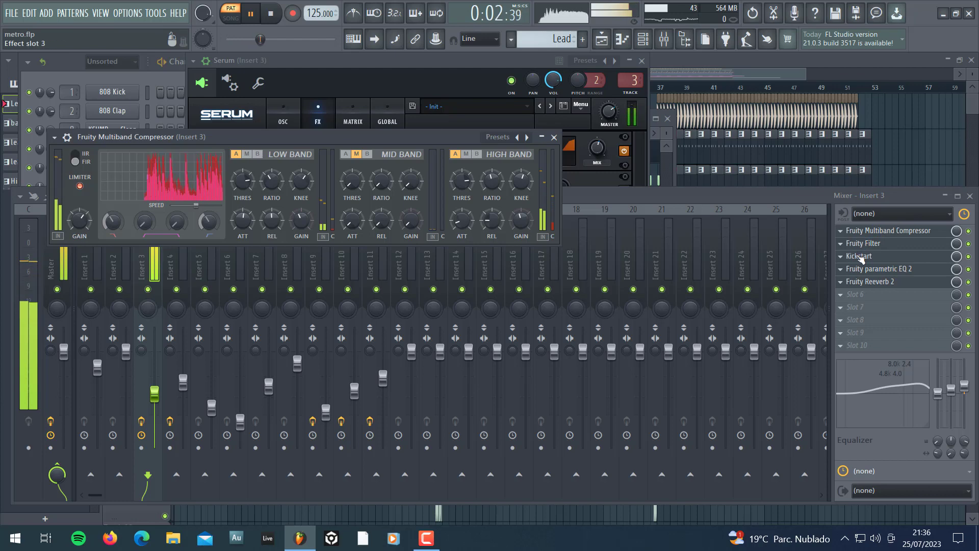
left_click(870, 244)
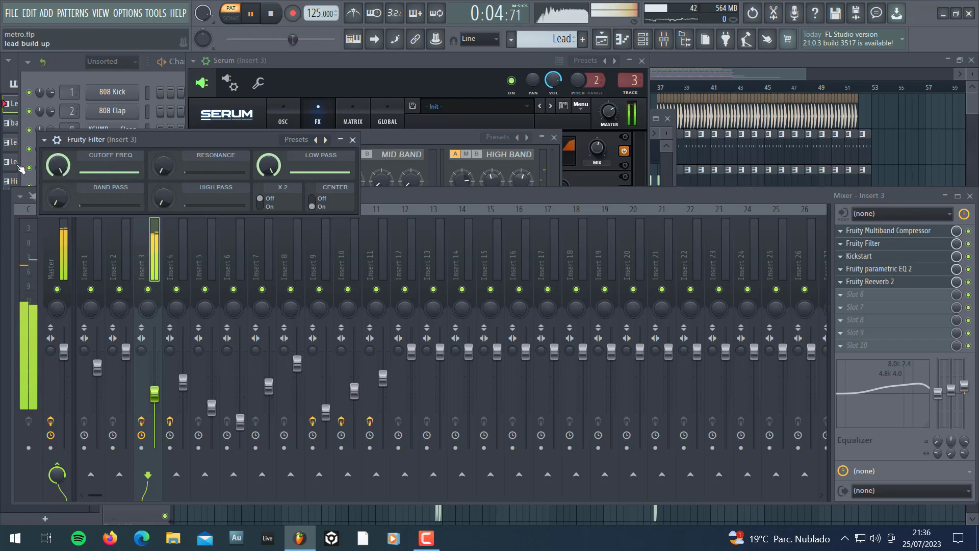
left_click(881, 261)
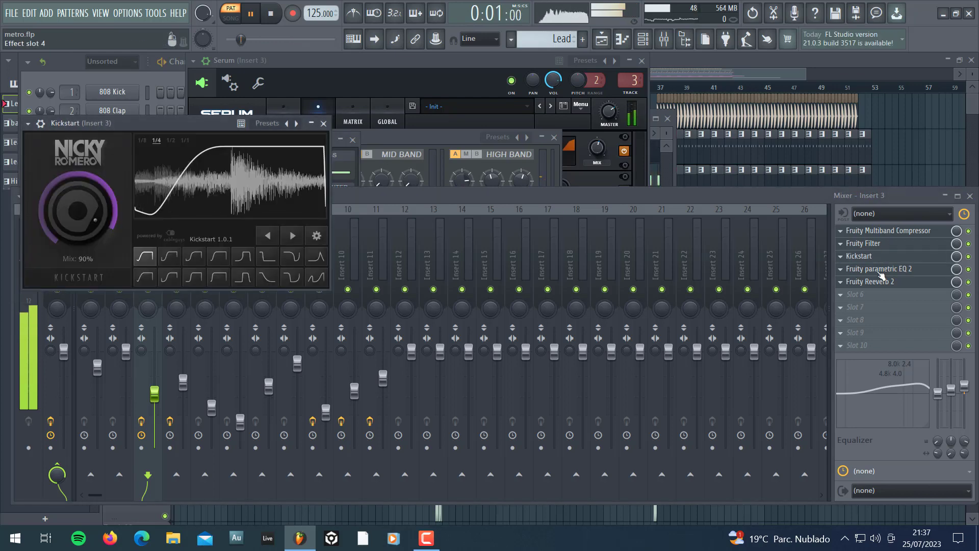
left_click(880, 270)
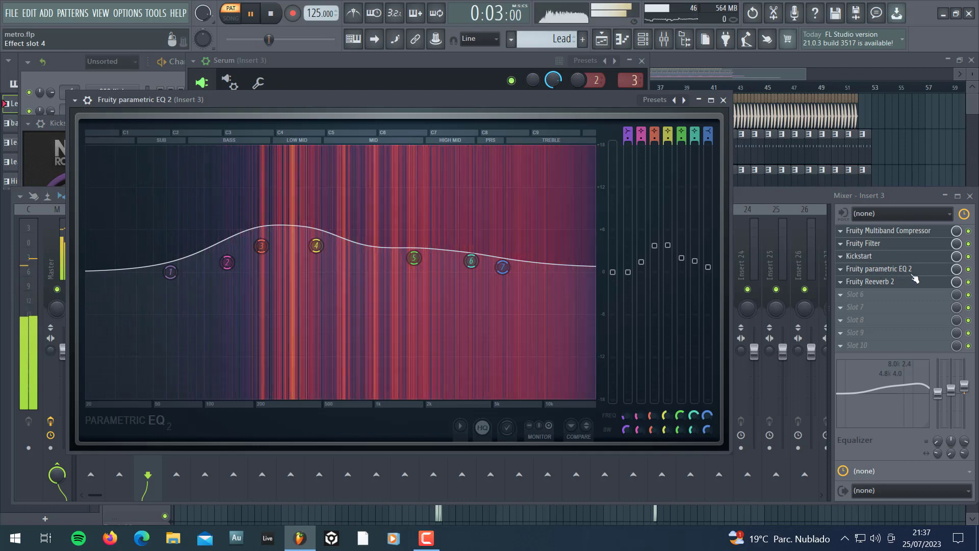
left_click(915, 289)
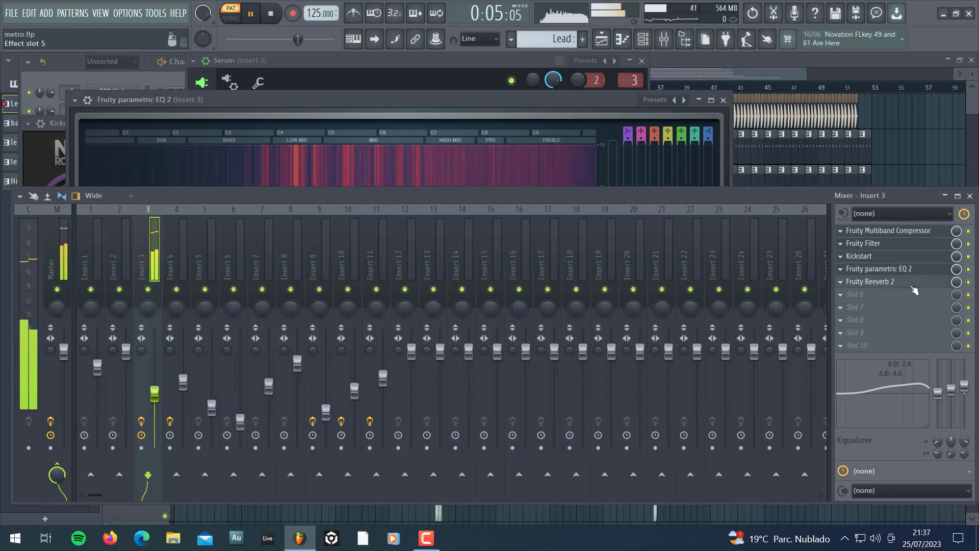
left_click(912, 285)
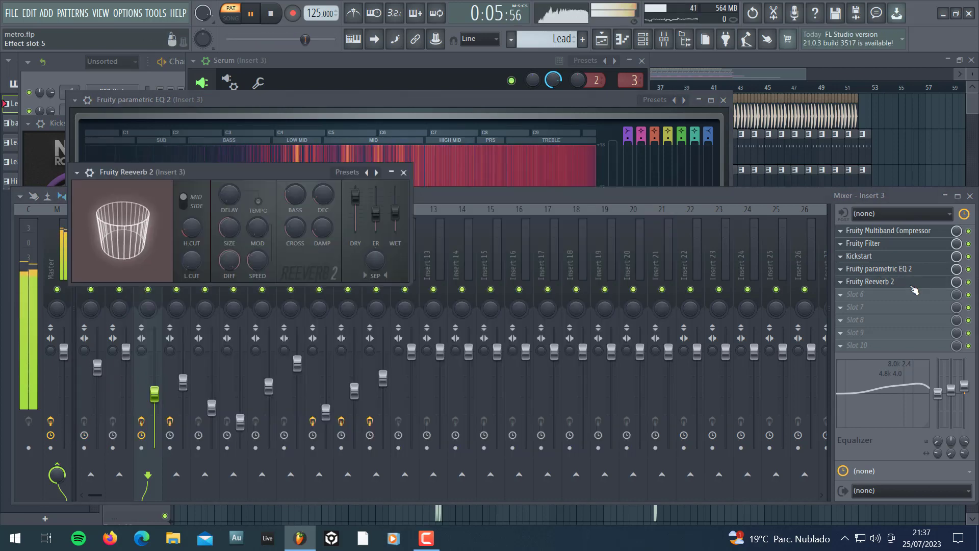
Clear the plugin and mixer windows, then reopen the Lead pattern's Serum synth and play the pattern again.
left_click(666, 66)
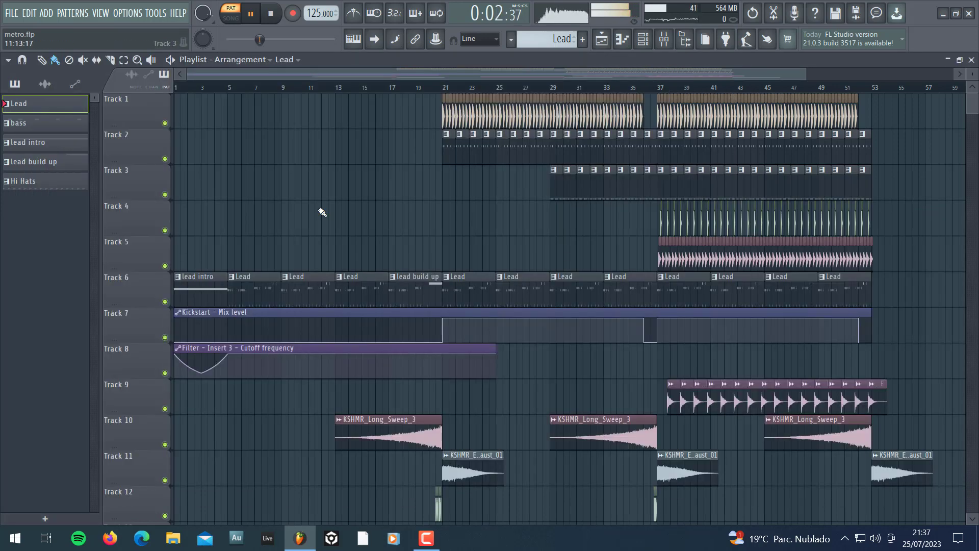
double_click(75, 105)
left_click(126, 171)
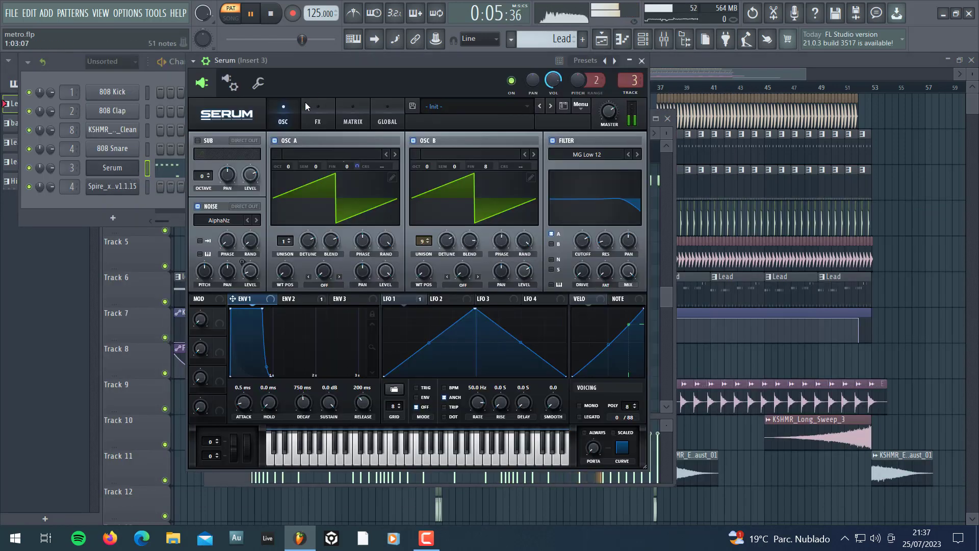
left_click_drag(328, 63, 361, 75)
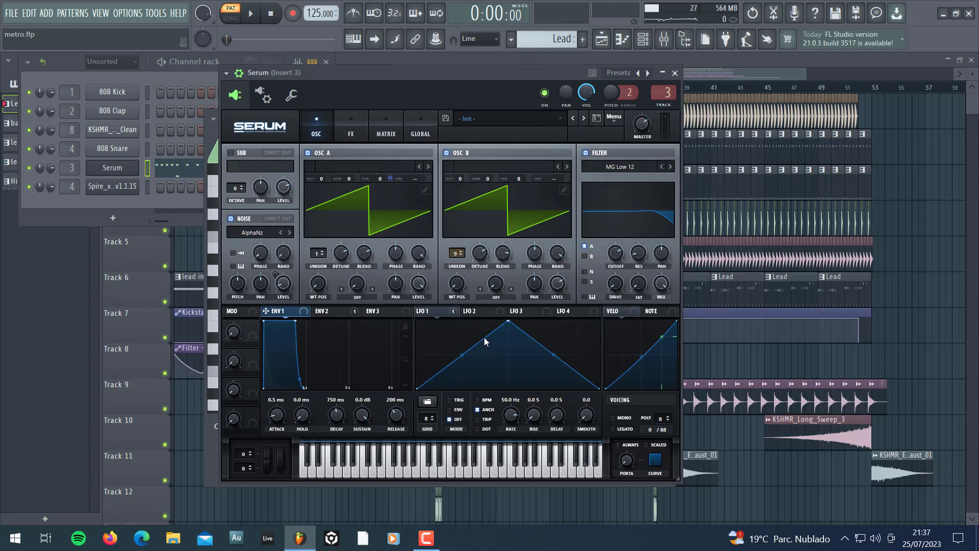
key("space")
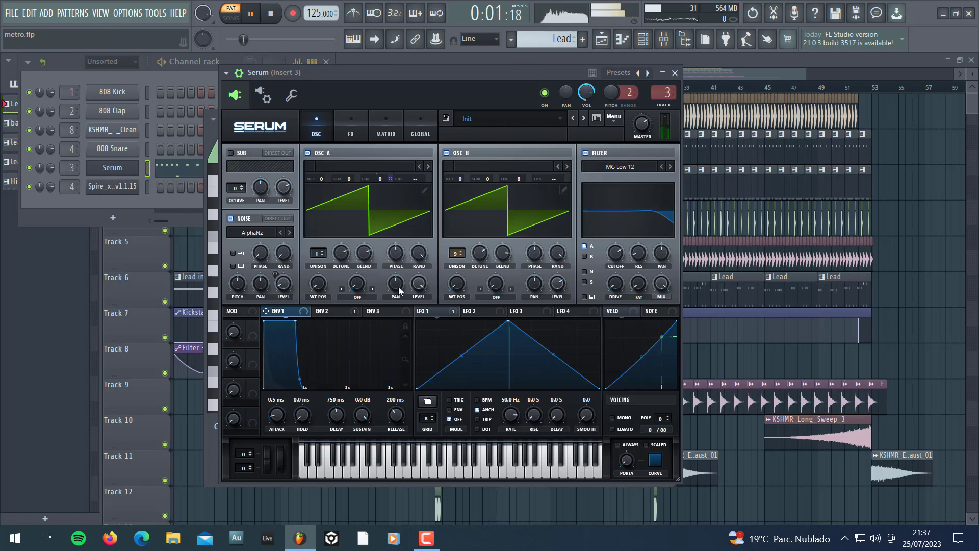
Close Serum and examine the Lead melody's notes across bars 1 to 4 in a maximized piano roll during playback.
left_click(674, 73)
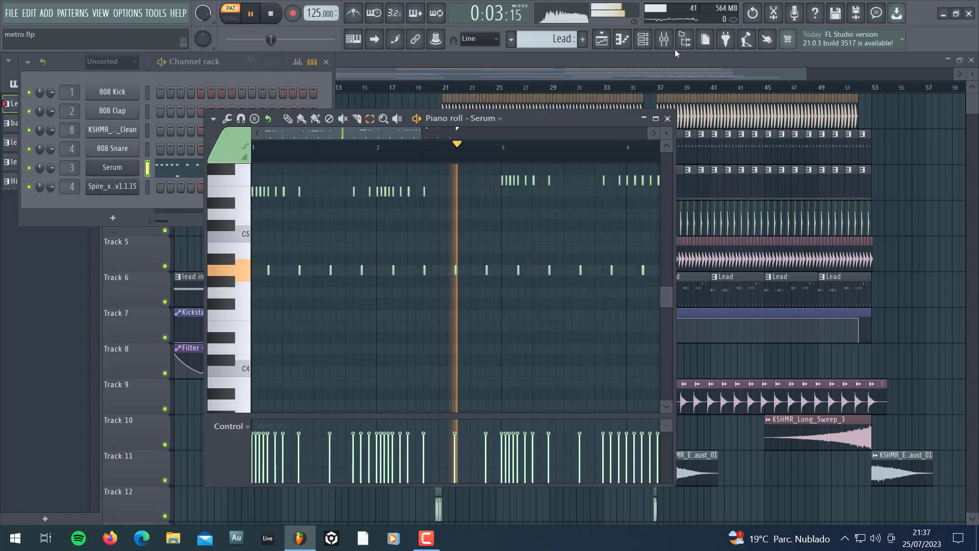
double_click(567, 117)
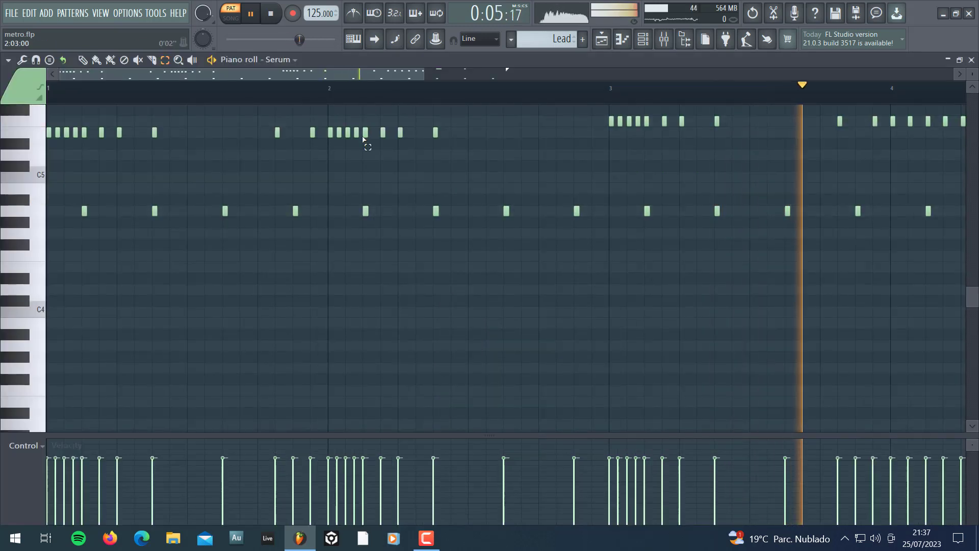
scroll(389, 136, "up", 3)
key("space")
scroll(378, 94, "down", 4)
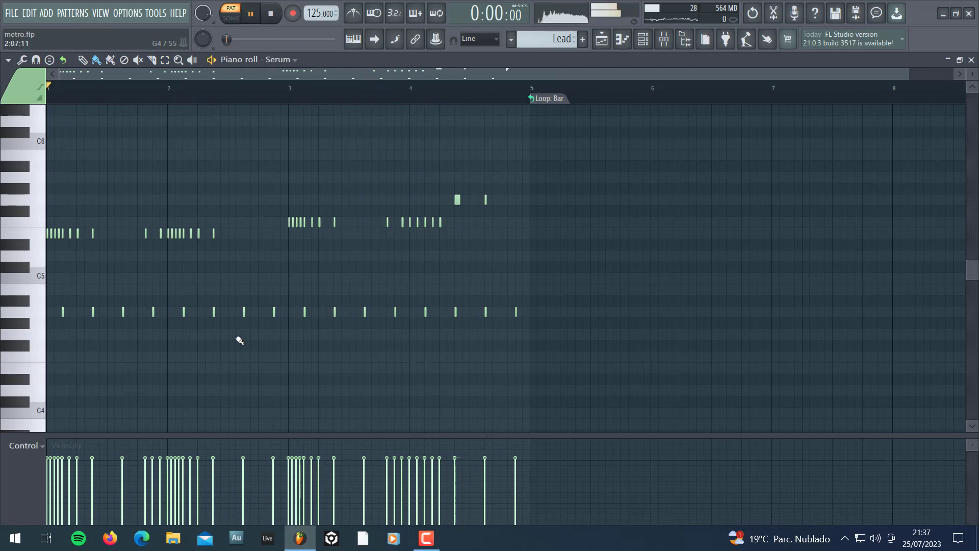
scroll(154, 72, "up", 3)
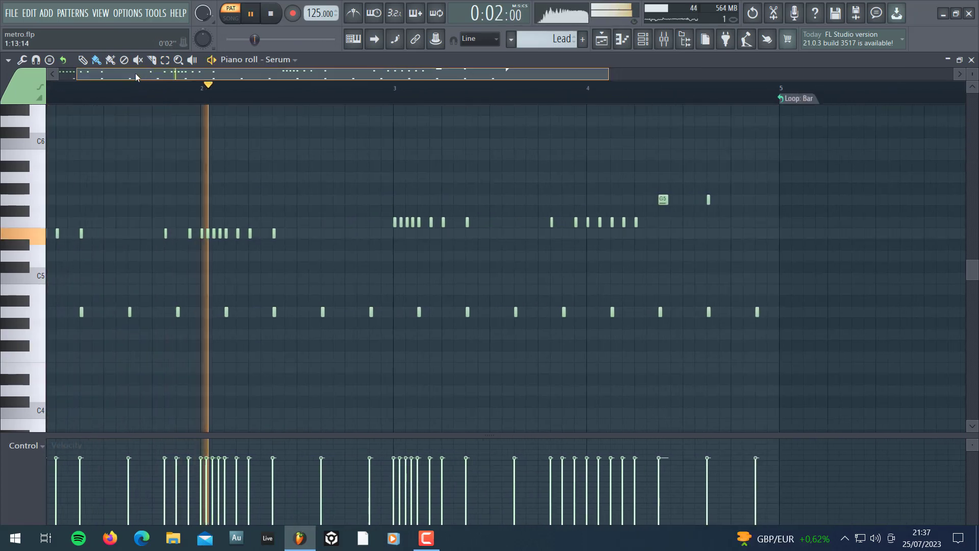
left_click_drag(137, 77, 82, 67)
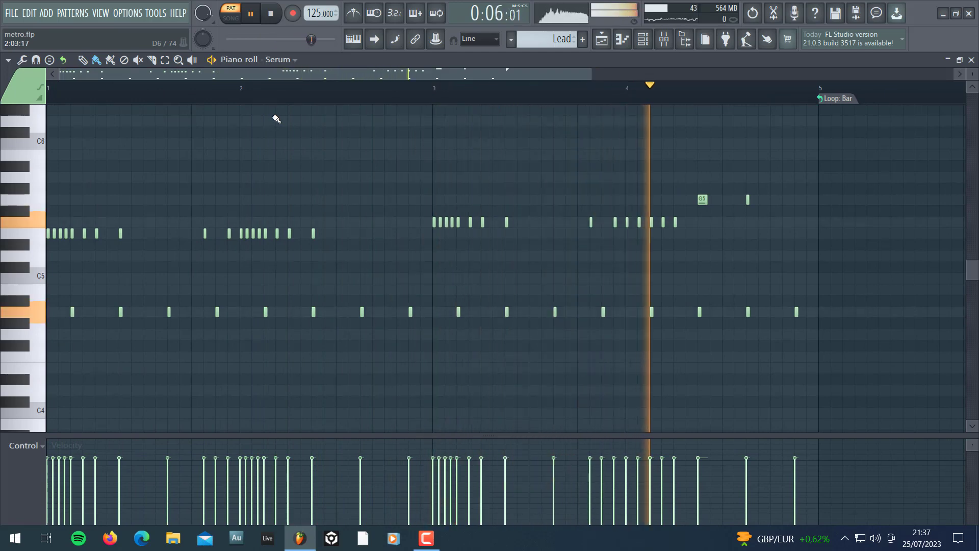
key("space")
double_click(667, 61)
left_click(326, 81)
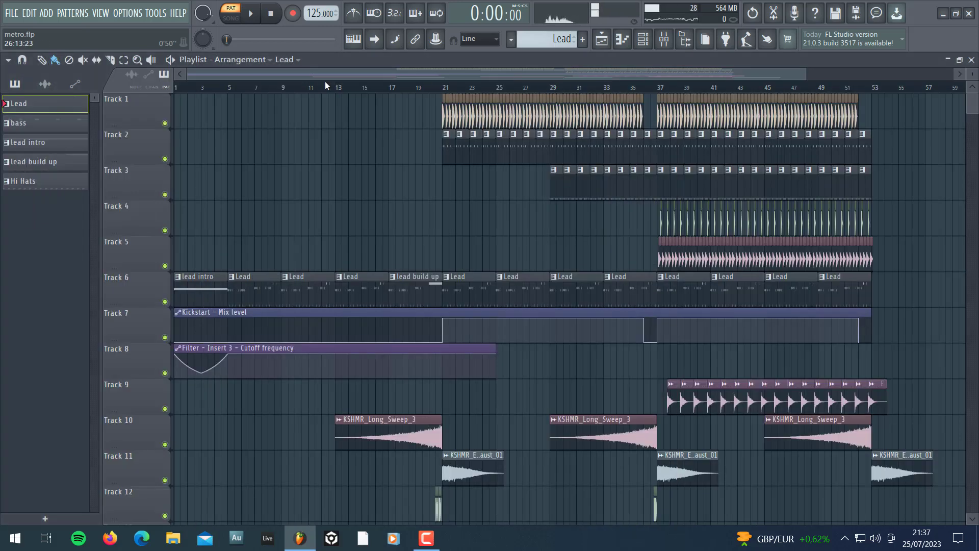
Open the lead intro pattern in the piano roll, play it to examine its sustained note, and return to the playlist.
double_click(200, 289)
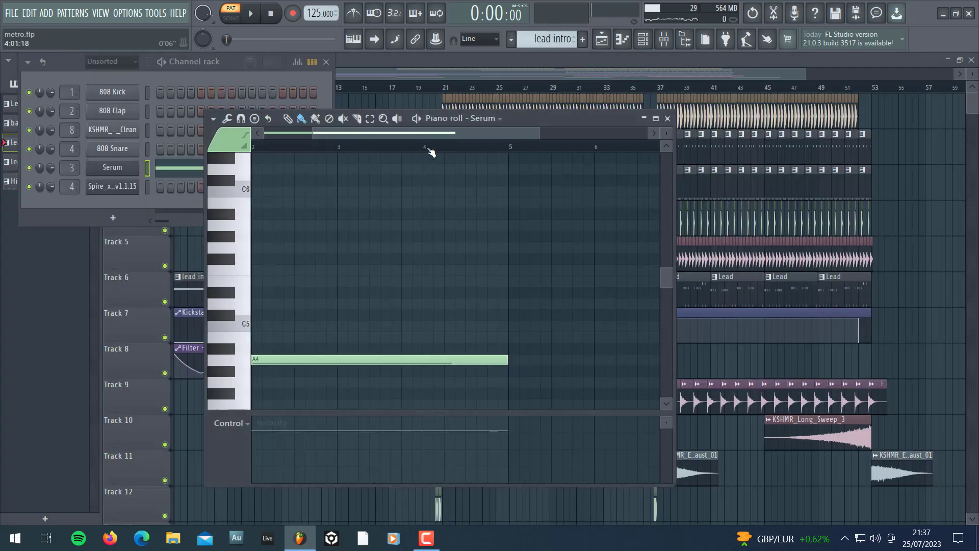
left_click_drag(429, 149, 232, 110)
key("space")
scroll(360, 227, "down", 2)
left_click(418, 69)
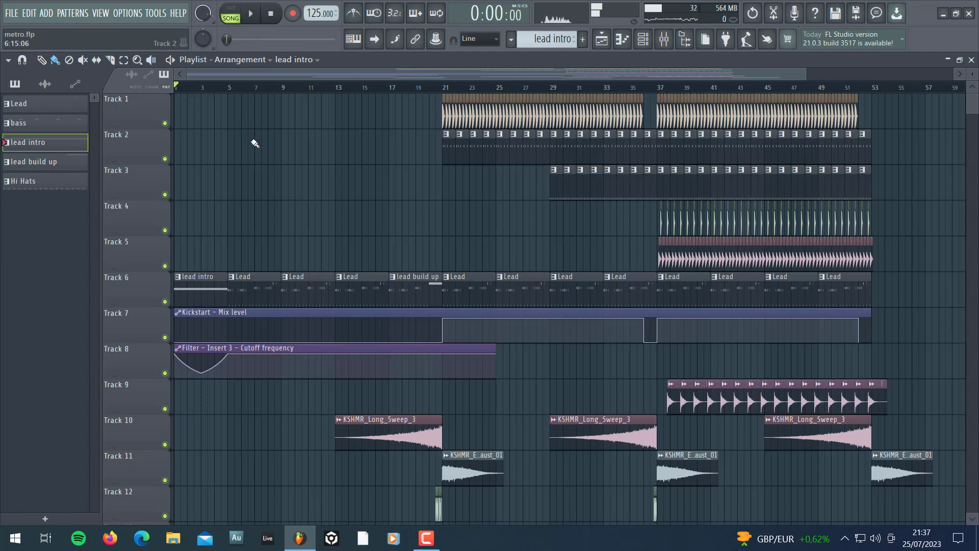
Open Insert 3's Fruity Filter and view the automation options for its cutoff frequency, then return to the playlist.
scroll(245, 258, "down", 2)
scroll(226, 76, "up", 3)
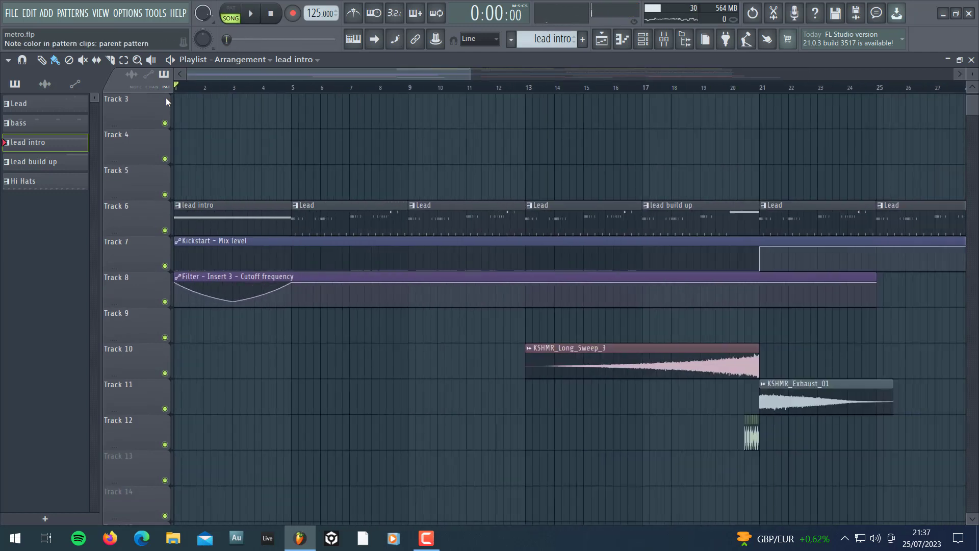
left_click(664, 40)
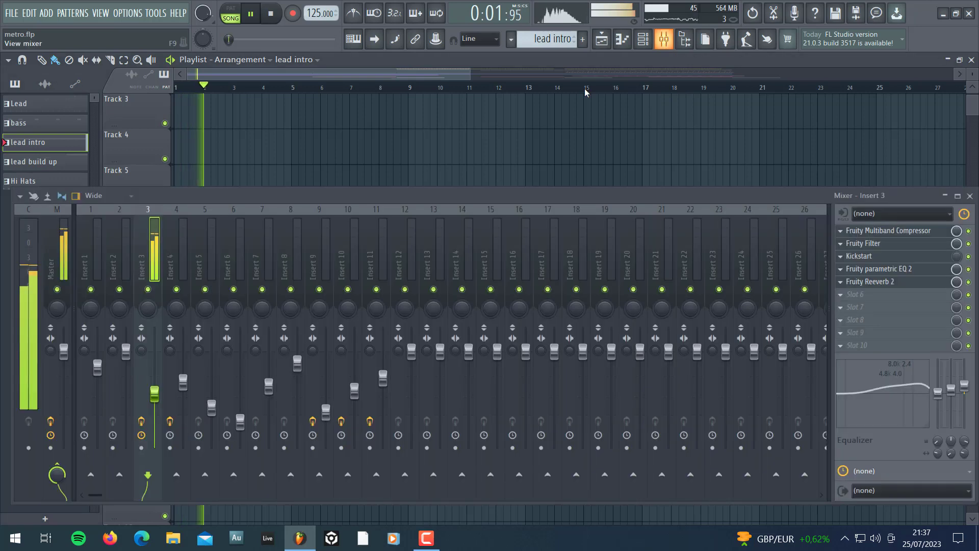
left_click(876, 245)
left_click_drag(240, 140, 325, 148)
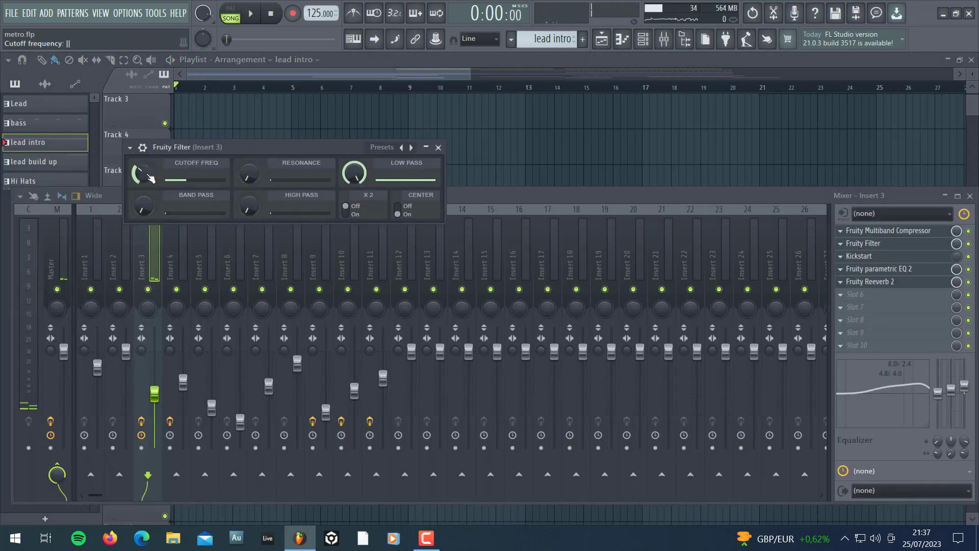
right_click(146, 178)
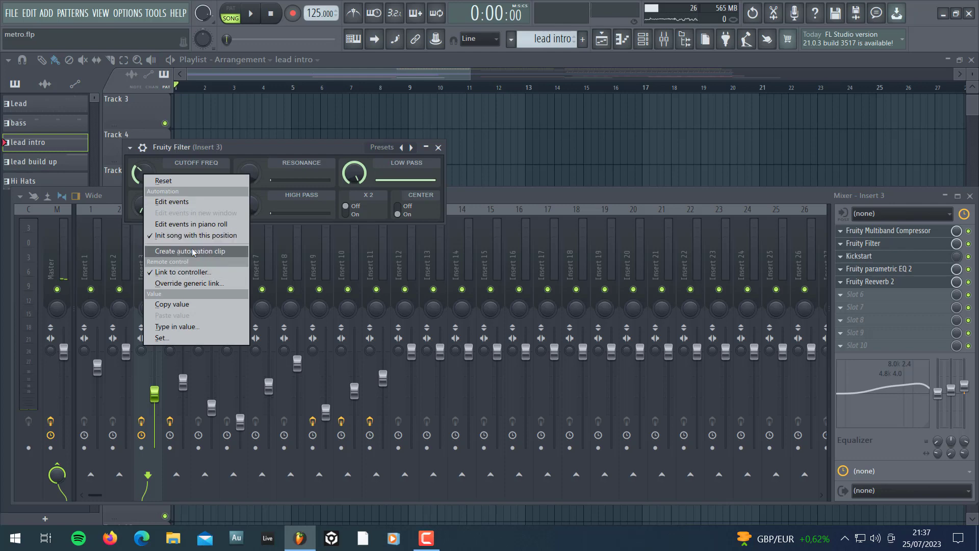
left_click(264, 75)
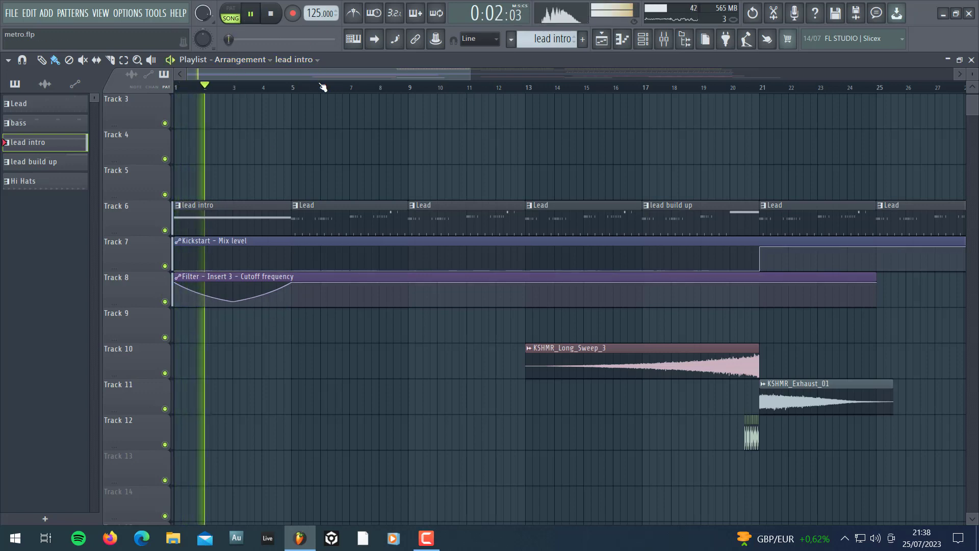
Examine how the automation moves Insert 3's Fruity Filter cutoff while the lead intro plays.
key("F9")
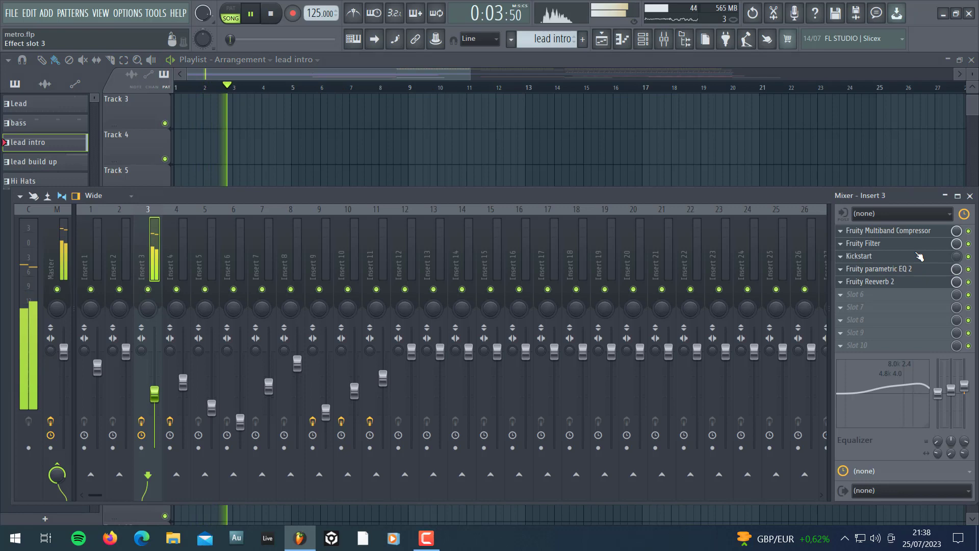
left_click(878, 247)
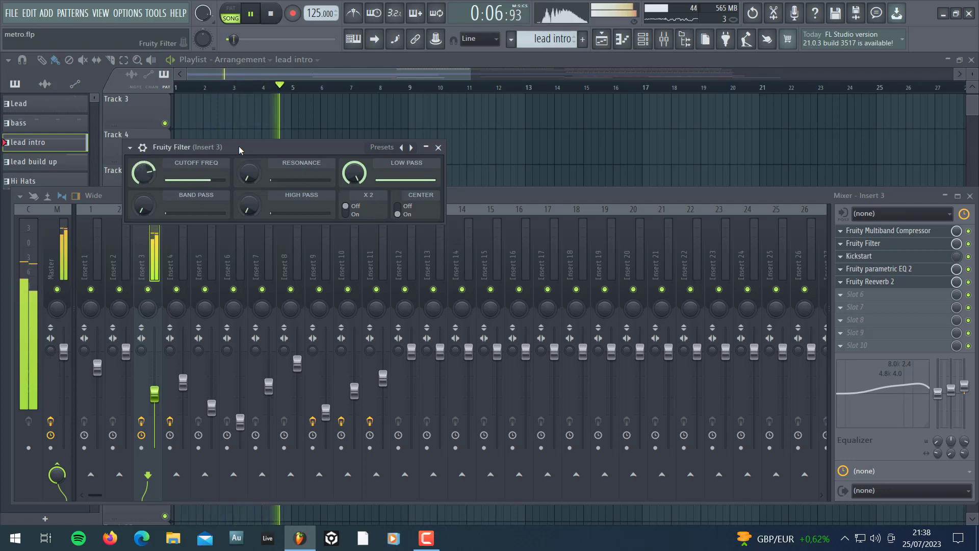
left_click(280, 72)
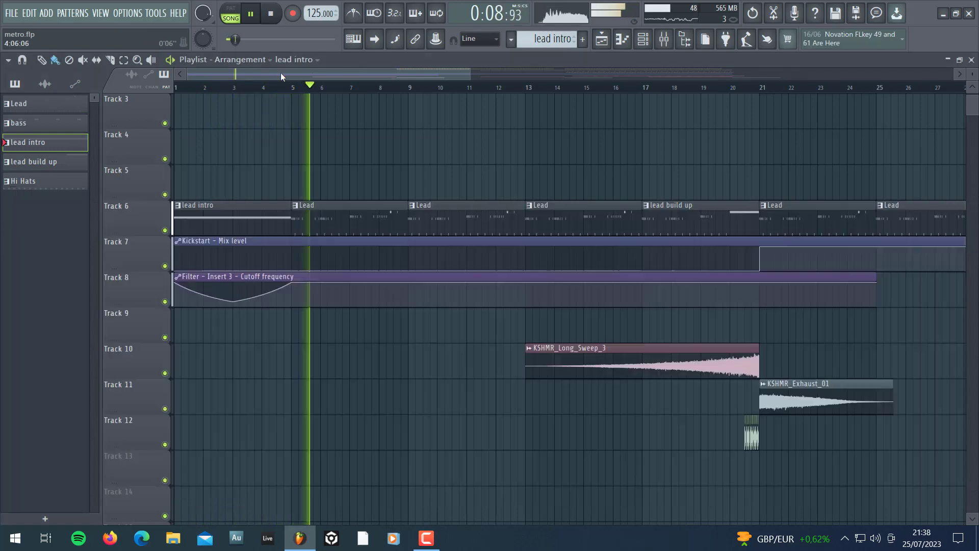
Examine the lead build up section before bar 21 and the sweep, exhaust and fill clips on Tracks 10 to 12.
scroll(400, 78, "down", 1)
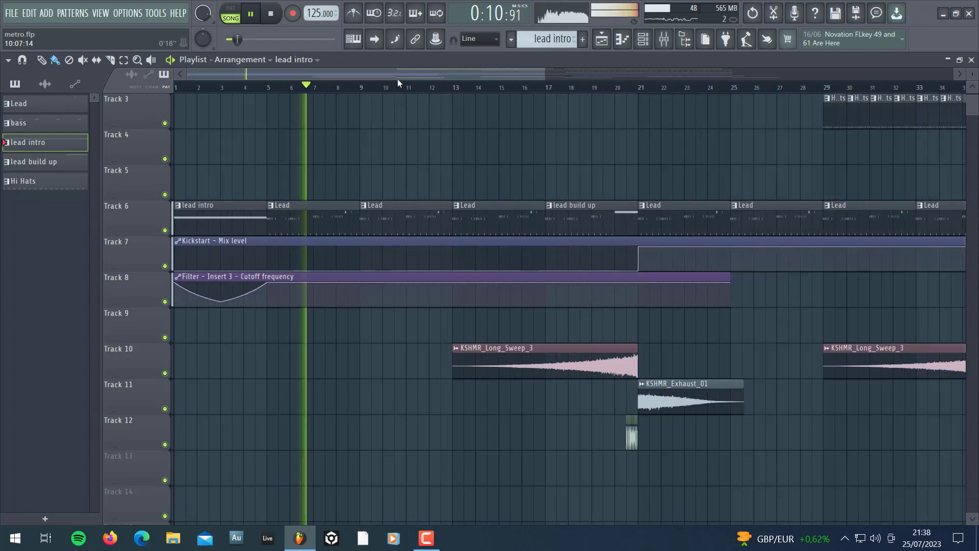
left_click_drag(438, 77, 489, 77)
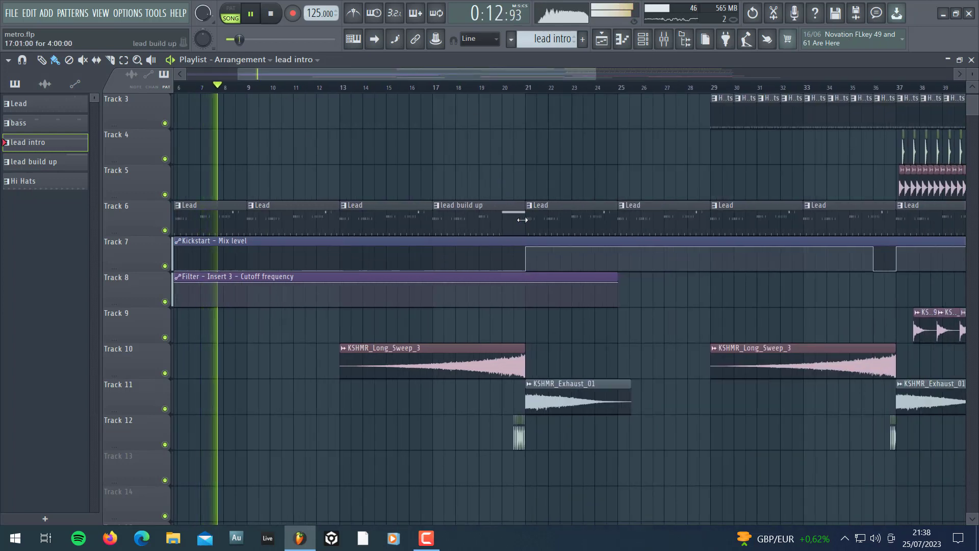
key("space")
scroll(503, 258, "down", 3)
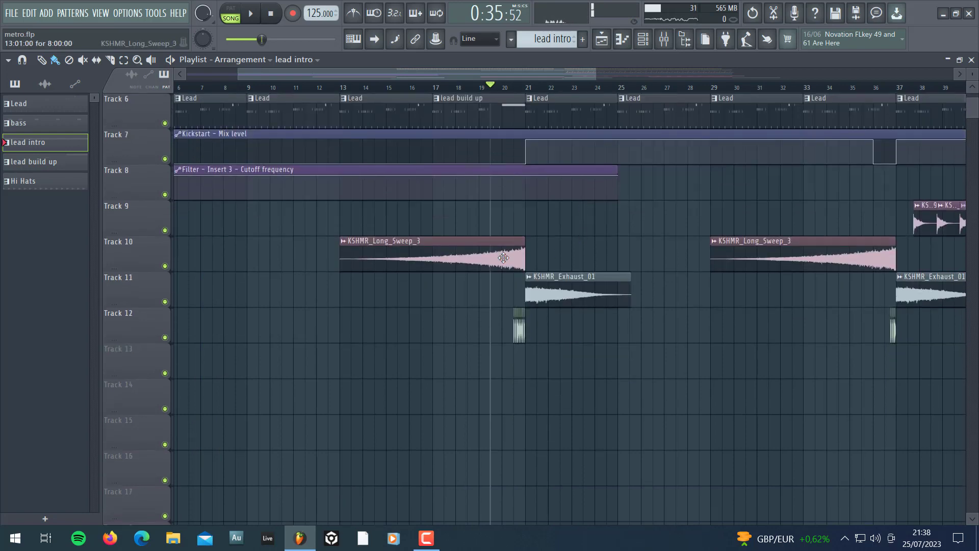
Listen to Tracks 10, 11 and 12 on their own from the build up, then unmute all playlist tracks.
right_click(164, 266)
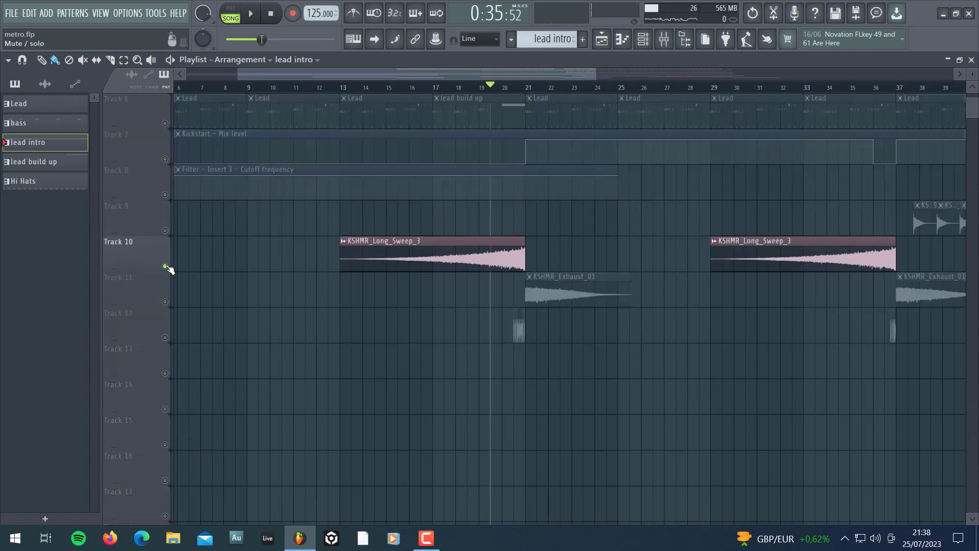
left_click(165, 301)
left_click(165, 337)
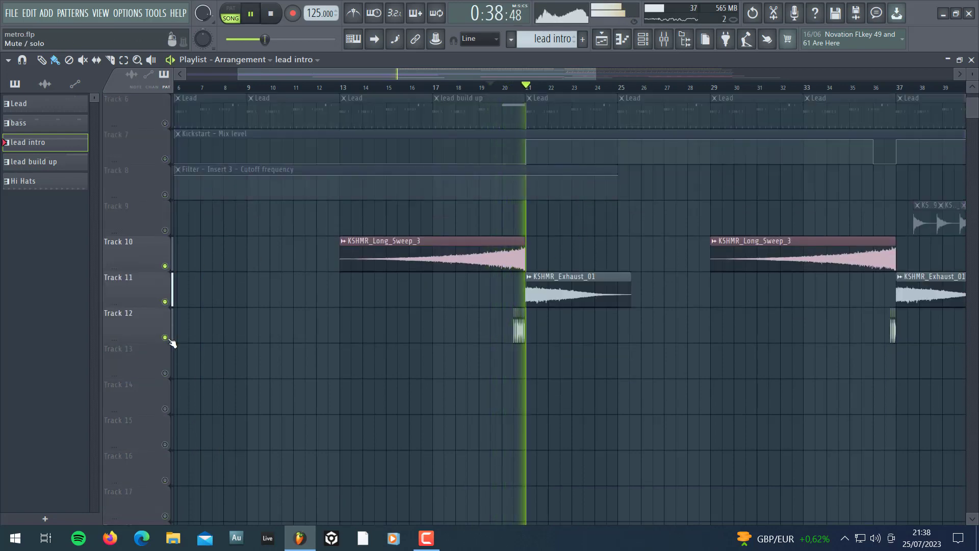
right_click(165, 337)
right_click(165, 337)
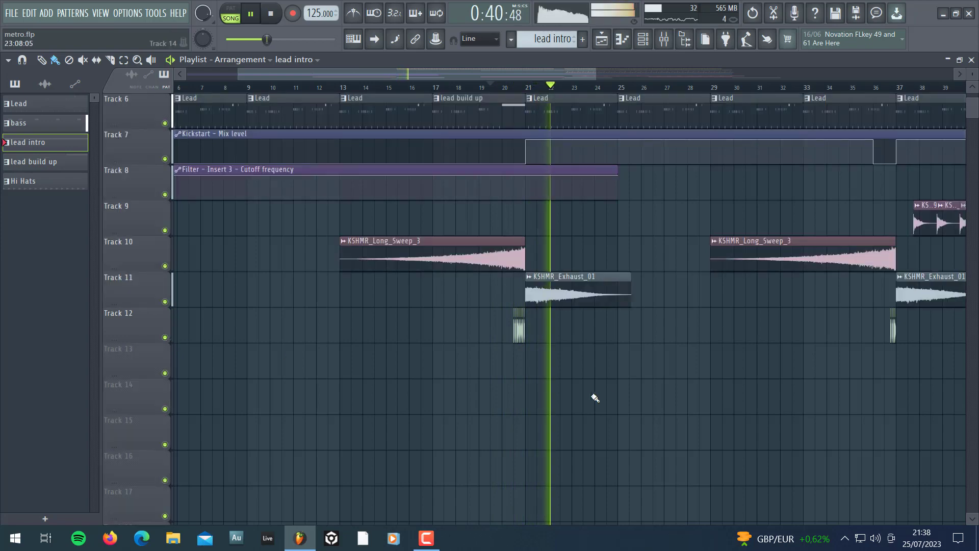
Solo Track 1's kick and loop the song from bar 21 to bar 25.
scroll(602, 392, "up", 5)
key("space")
scroll(552, 89, "up", 3)
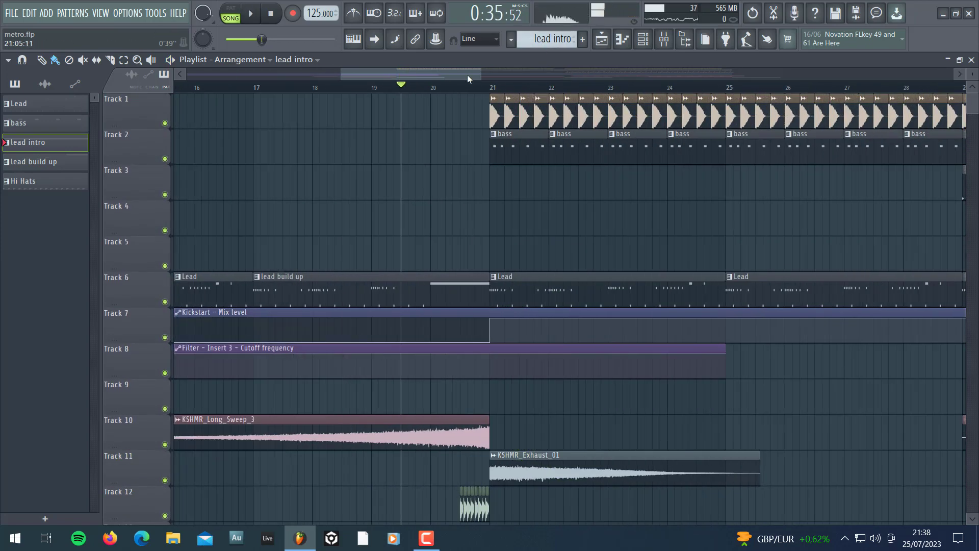
scroll(467, 74, "right", 4)
right_click(165, 123)
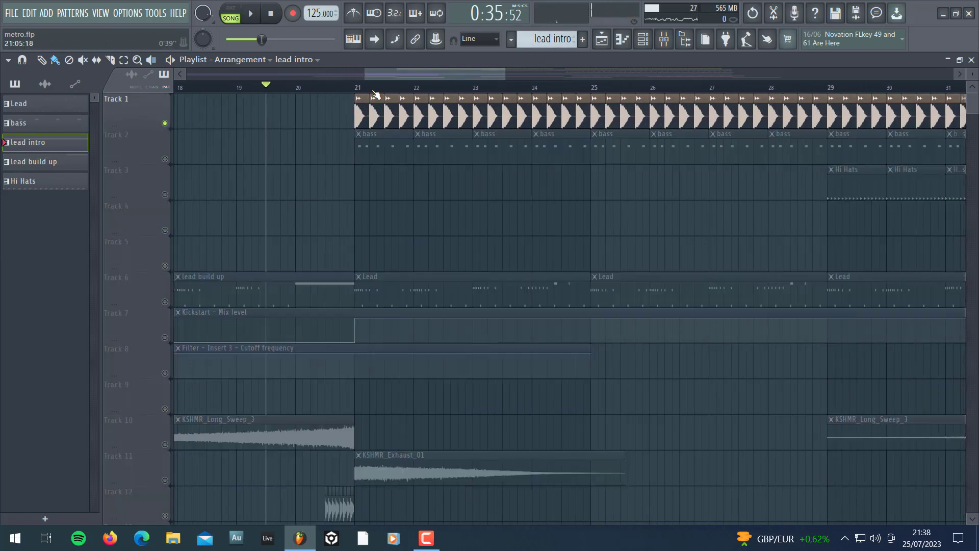
left_click_drag(357, 89, 590, 90)
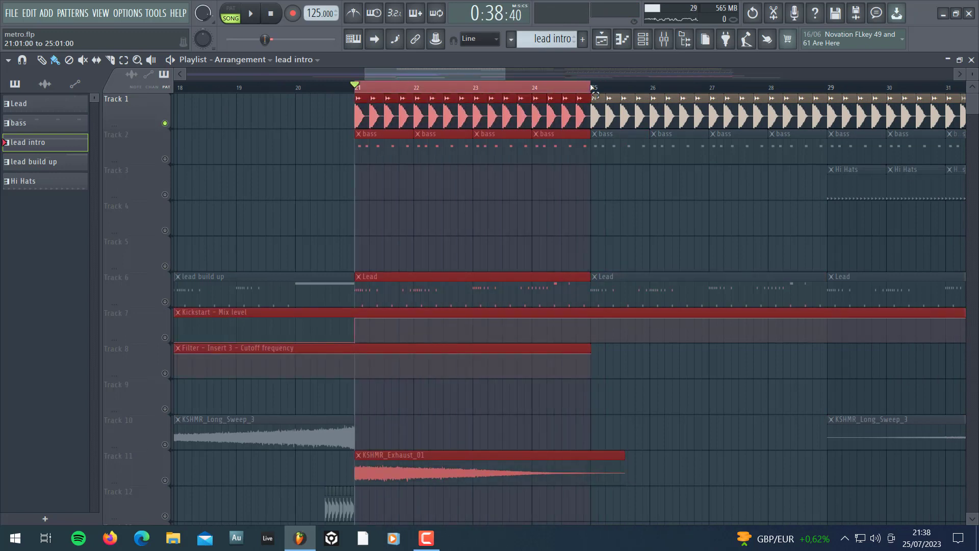
key("space")
Inspect the kick's effect slots on mixer Insert 1 while it plays.
key("F9")
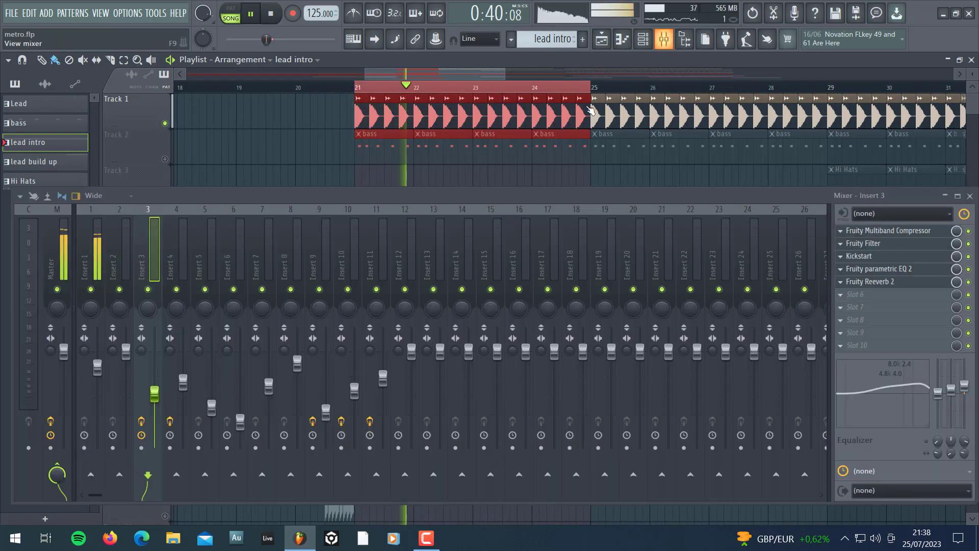
left_click(100, 250)
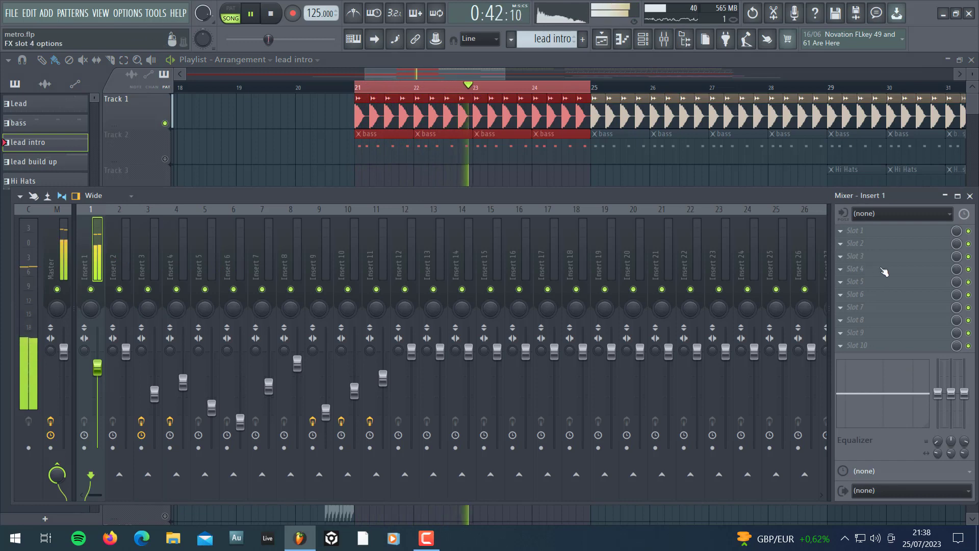
key("F9")
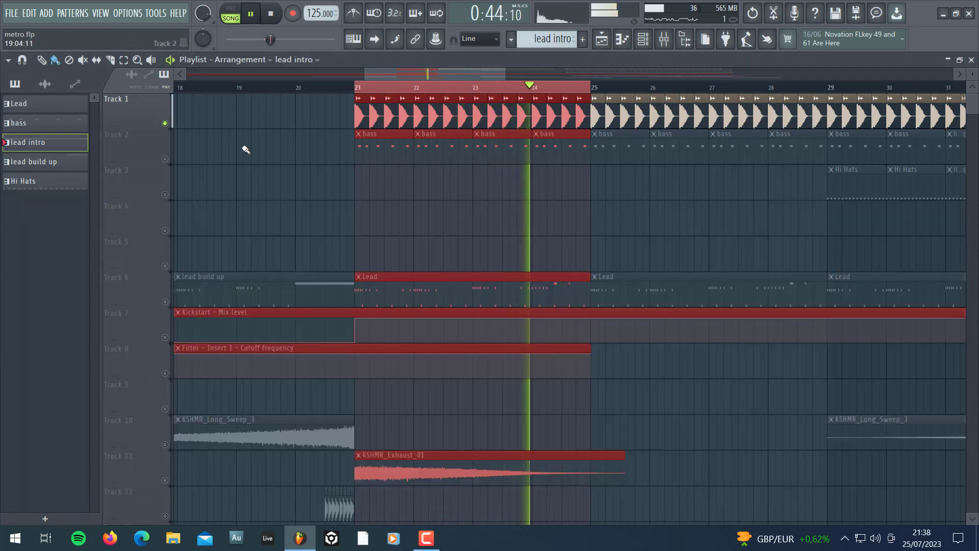
Unmute Track 2 and open the bass pattern's notes and its Spire synth.
left_click(165, 158)
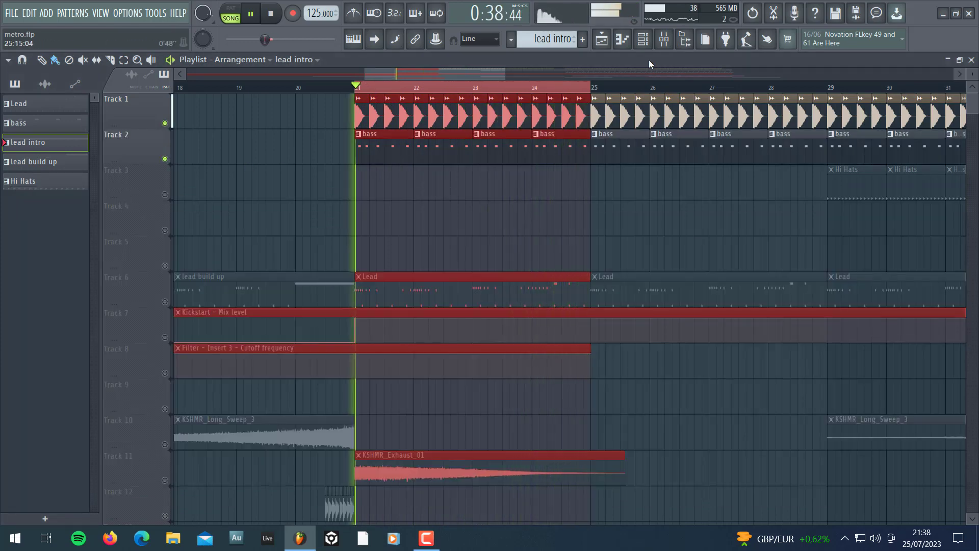
double_click(399, 143)
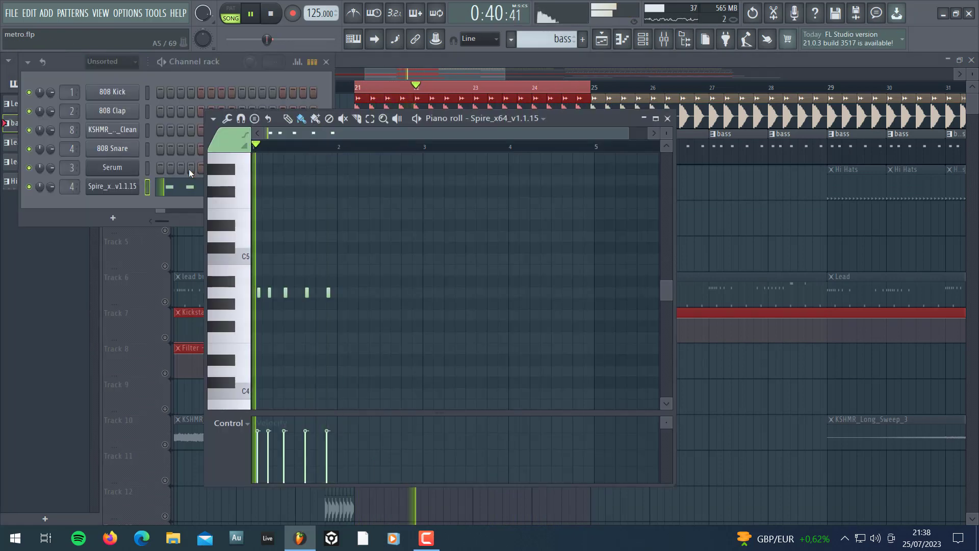
left_click(128, 189)
left_click_drag(239, 147, 361, 146)
Solo mixer Insert 4 and examine the bass's CamelCrusher, Fruity Reeverb 2 and Fruity parametric EQ 2 settings.
left_click(672, 41)
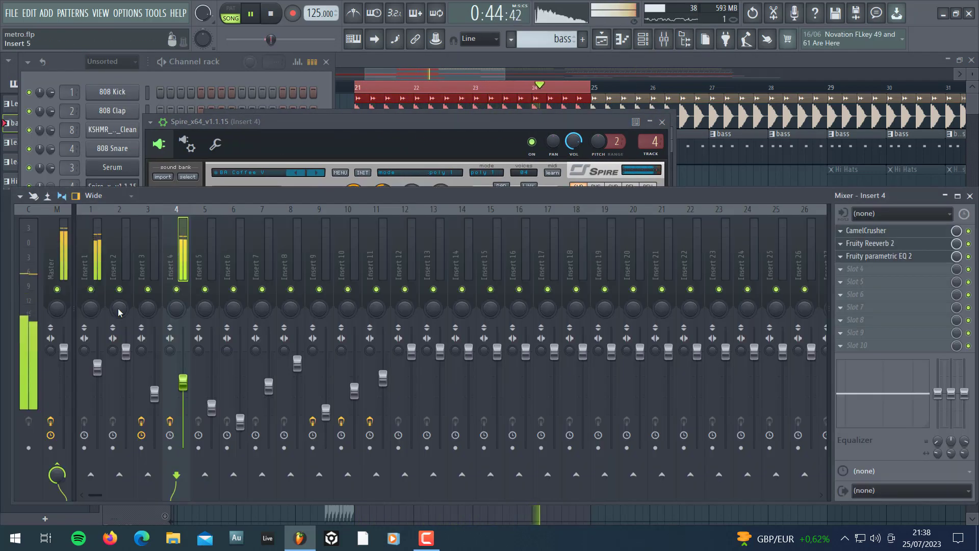
right_click(177, 290)
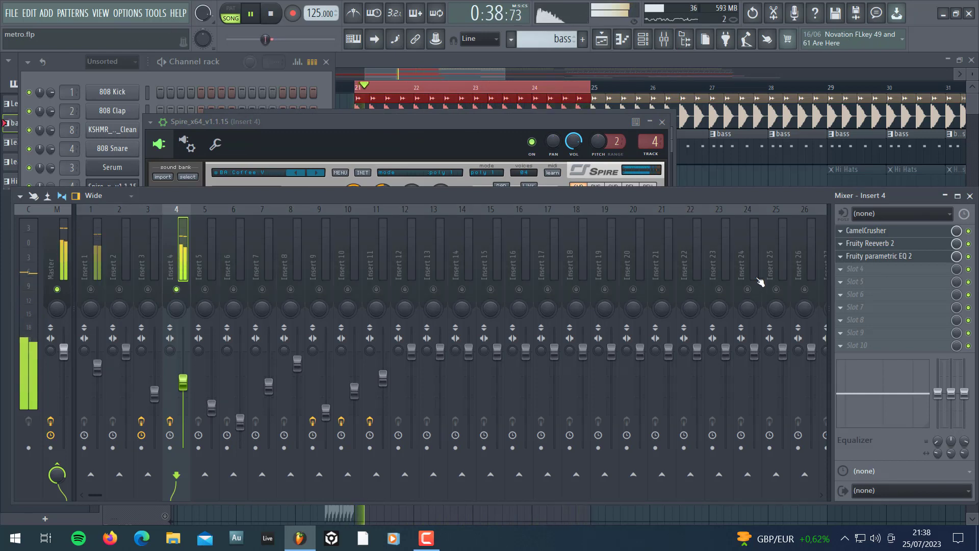
left_click(917, 232)
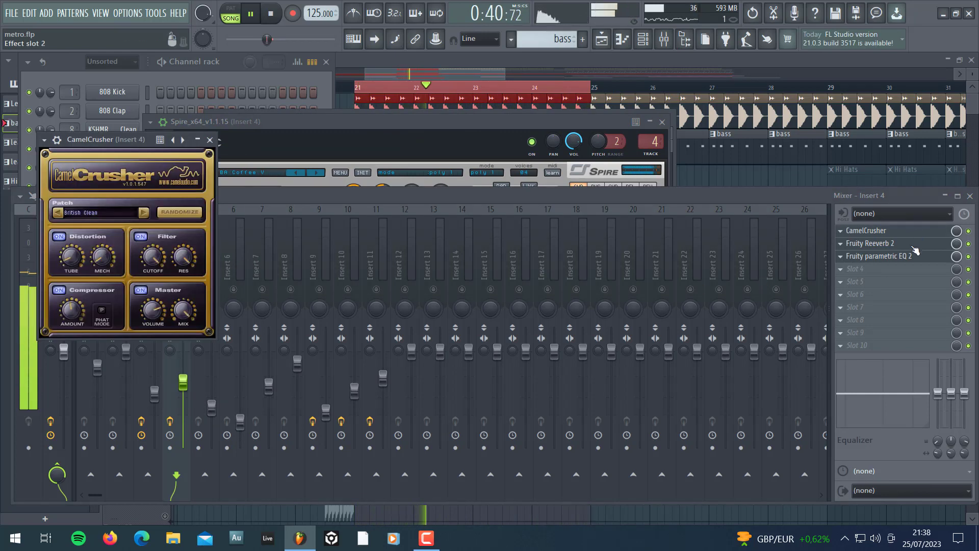
left_click(914, 245)
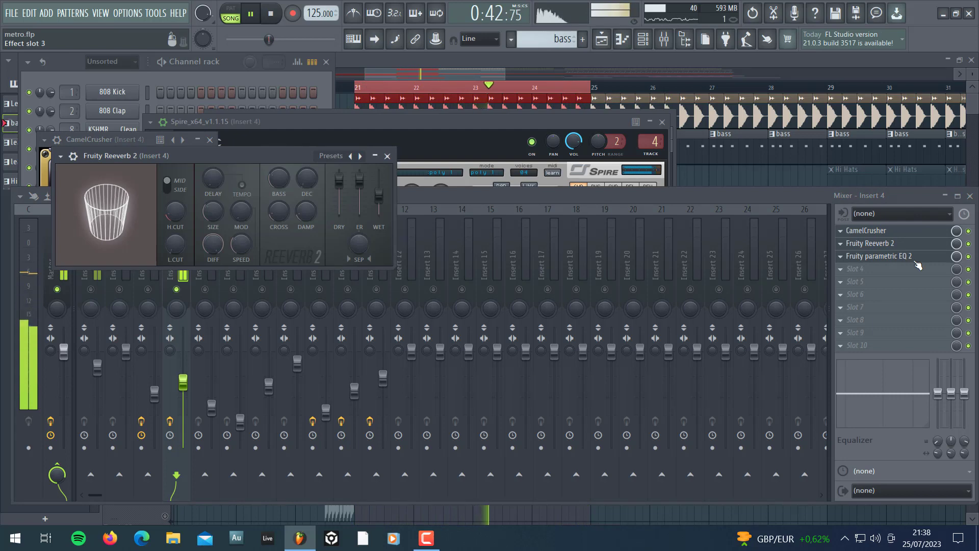
left_click(916, 258)
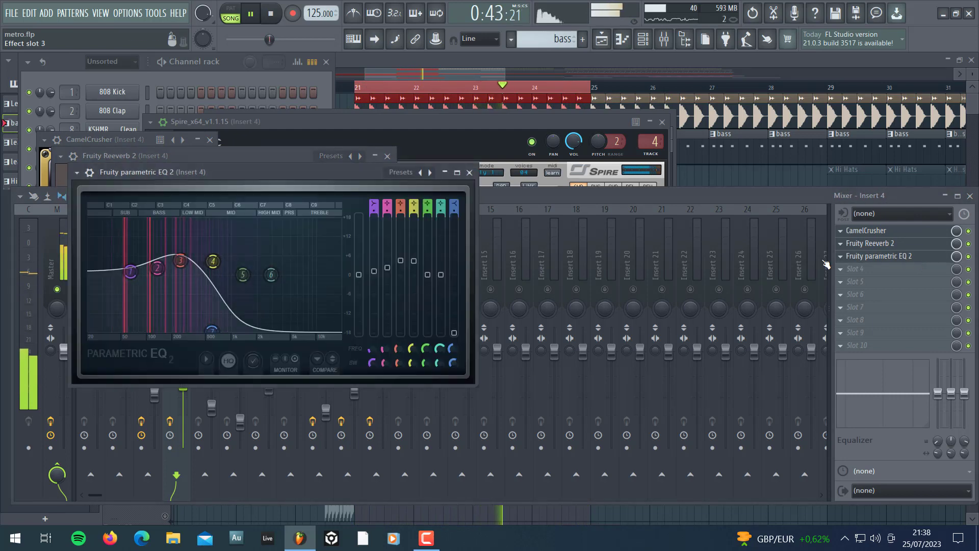
left_click(493, 199)
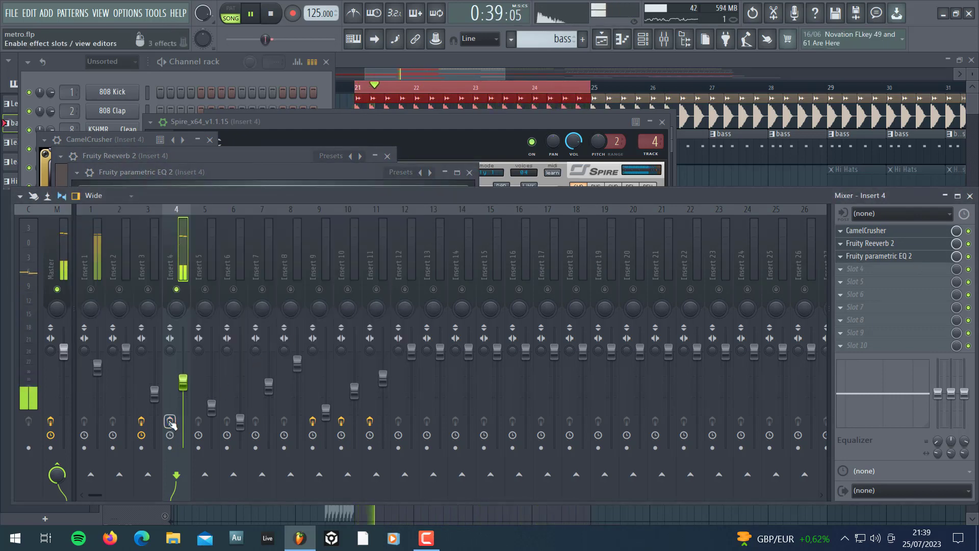
Clear the plugin windows and bring back all mixer inserts and playlist tracks.
left_click(474, 76)
left_click(664, 40)
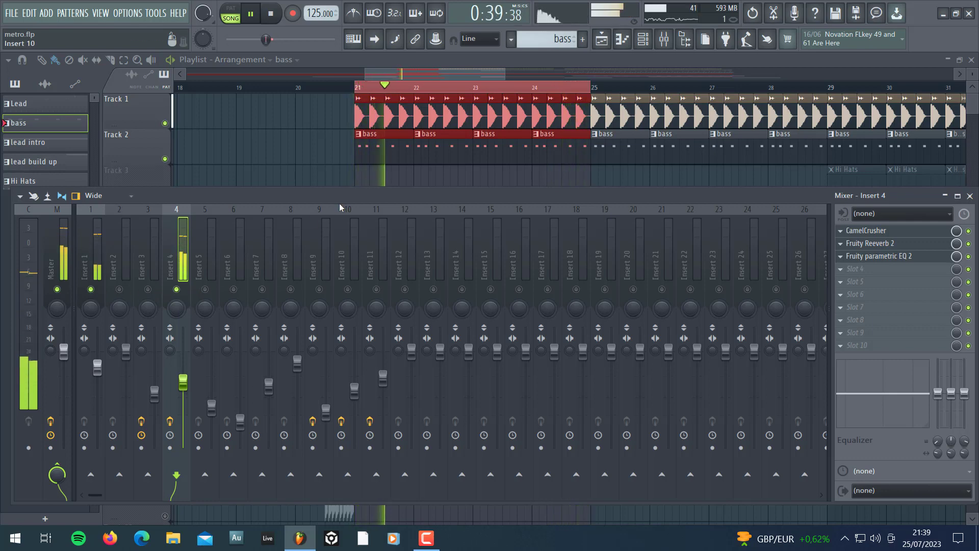
right_click(177, 290)
key("F9")
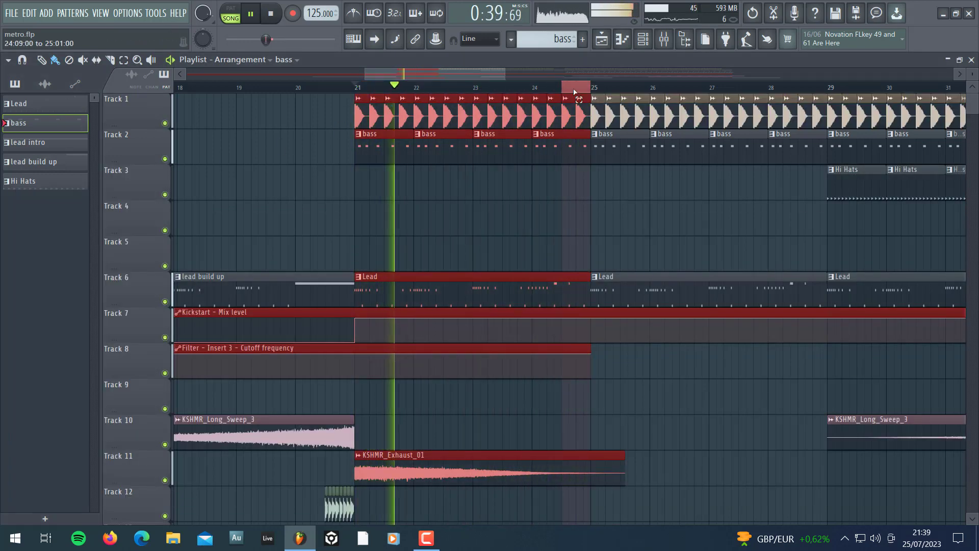
Move playback to bar 29 and solo the Hi Hats on Track 3.
scroll(576, 107, "down", 2, "ctrl")
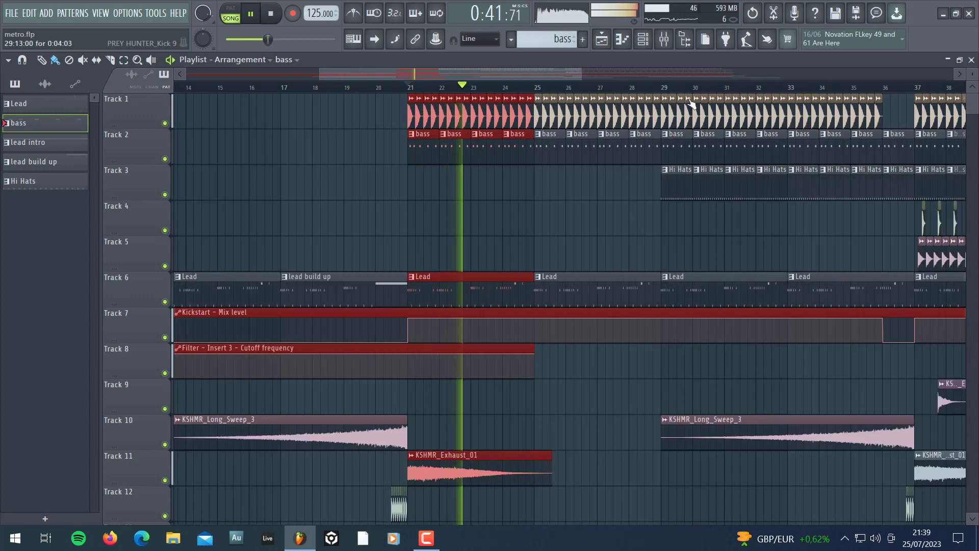
left_click(657, 87)
left_click_drag(557, 74, 585, 84)
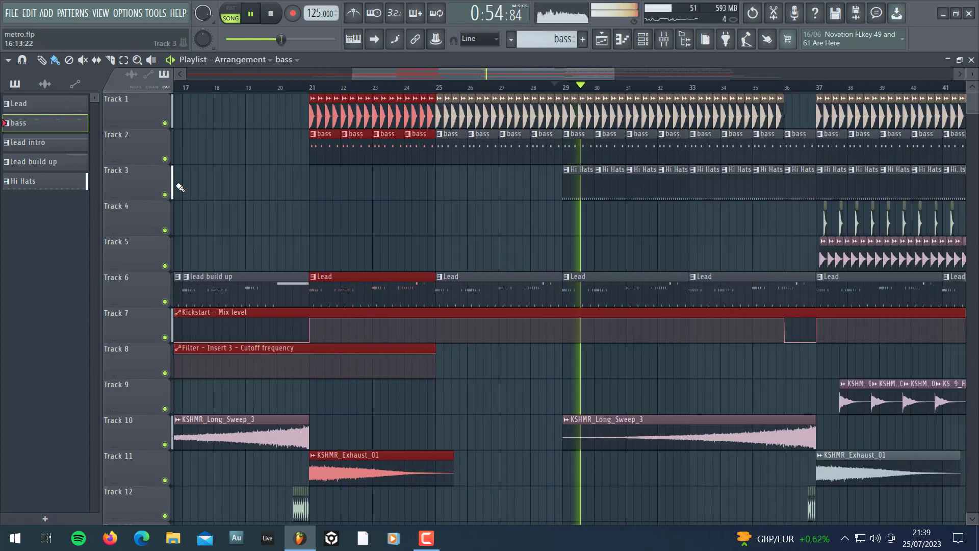
right_click(165, 195)
scroll(599, 93, "up", 2, "ctrl")
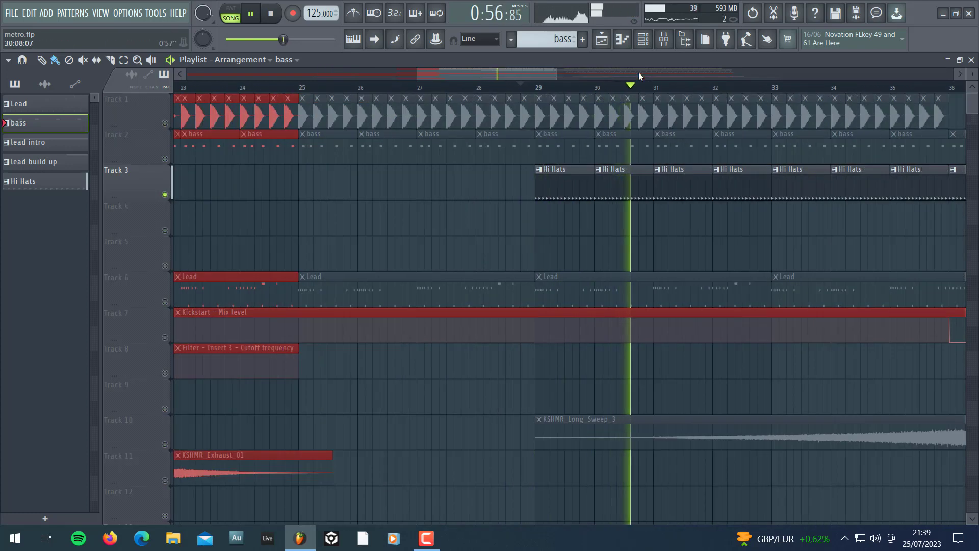
Open the Hi Hats pattern's notes, its KSHMR closed hat sampler and the step velocity graph in the channel rack.
key("F9")
left_click(596, 173)
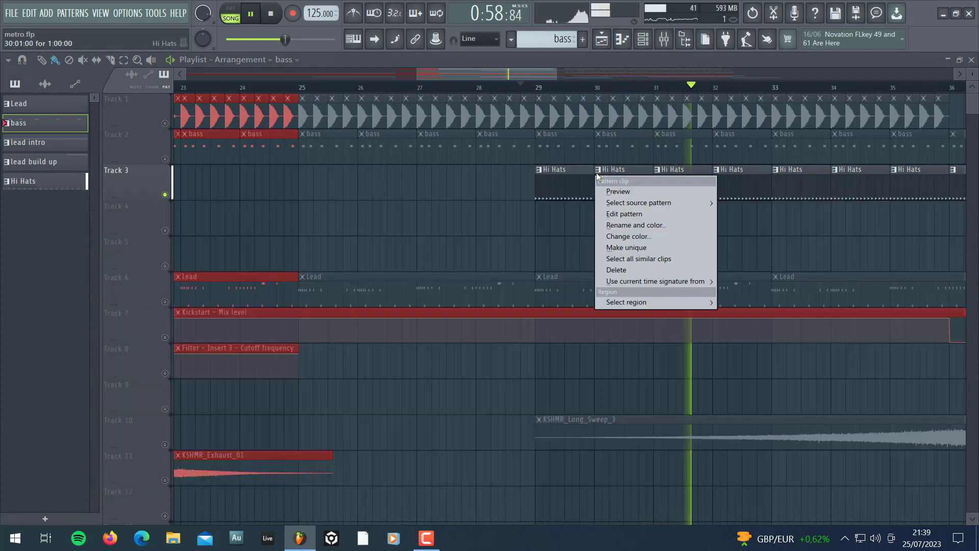
left_click(584, 182)
double_click(584, 181)
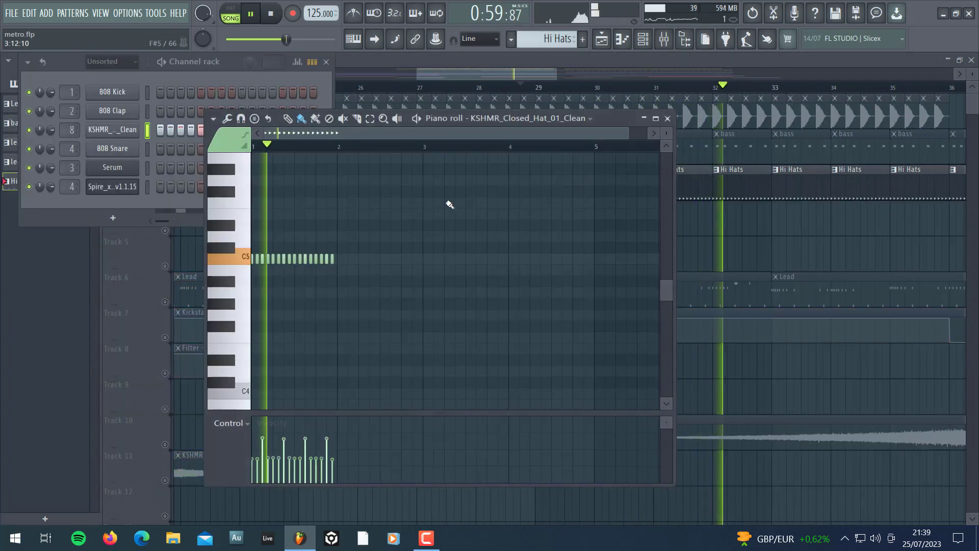
left_click(125, 133)
left_click(312, 62)
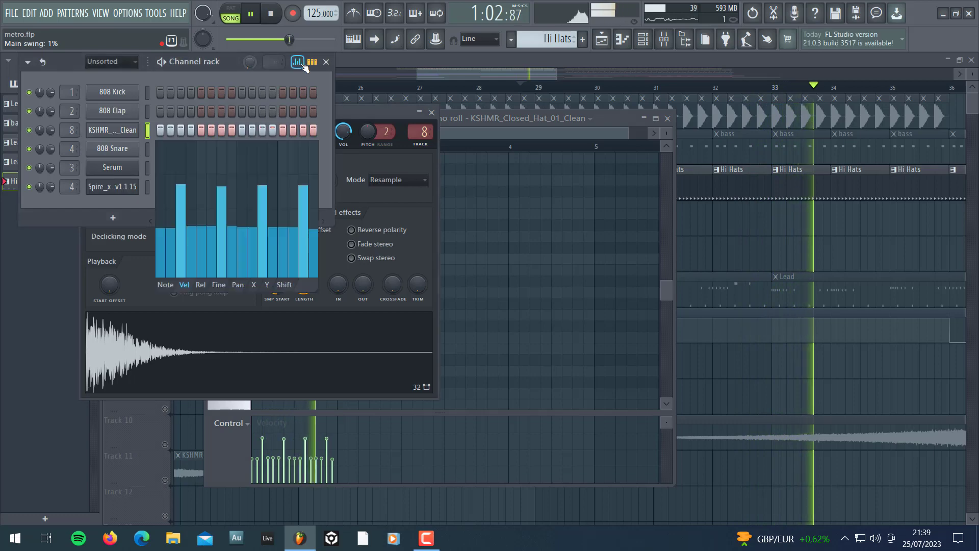
Clear the hi-hat windows, bring back all playlist tracks around bars 34 to 46 and mute the Lead on Track 6.
left_click(530, 79)
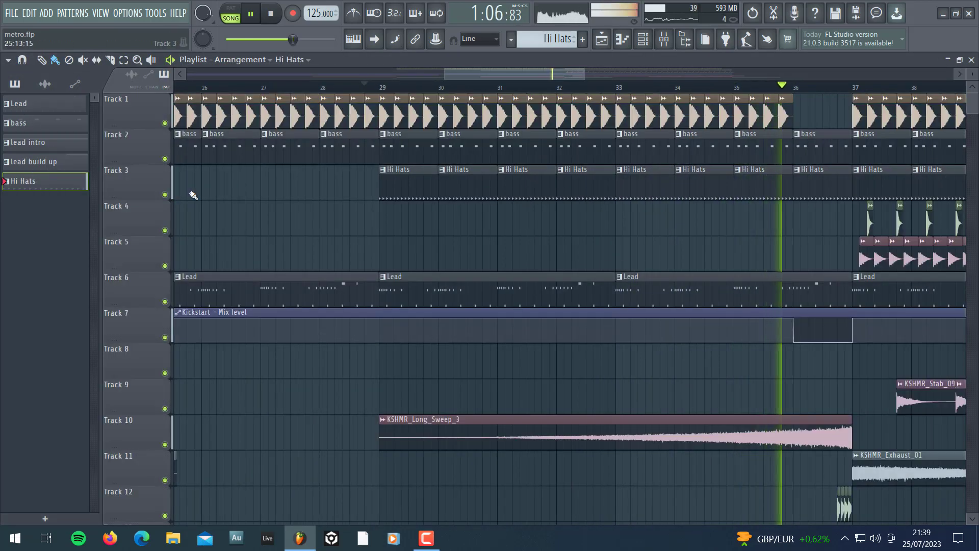
left_click_drag(523, 76, 569, 91)
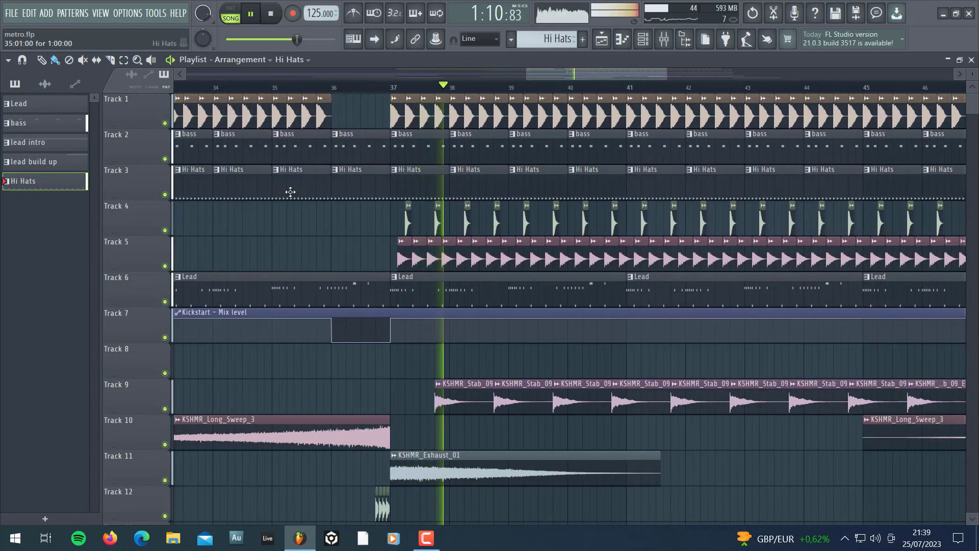
left_click(165, 302)
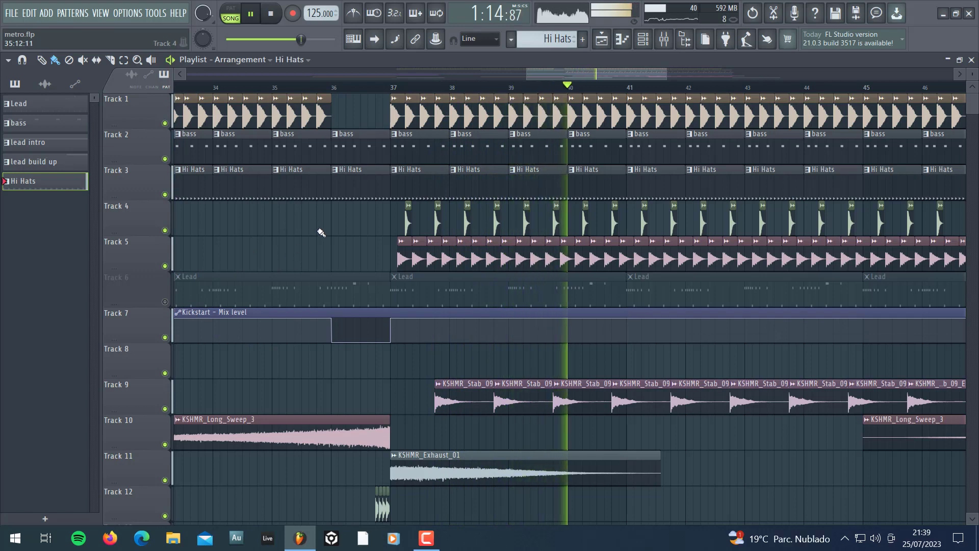
Solo the claps on Track 4, play from around bar 37 and bring back the kick on Track 1 and bass on Track 2.
right_click(165, 231)
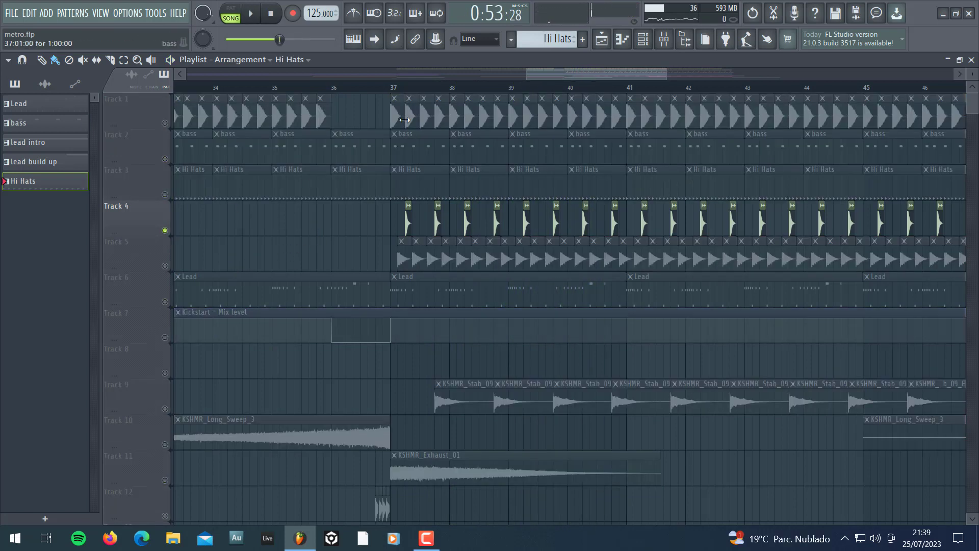
left_click(165, 123)
key("space")
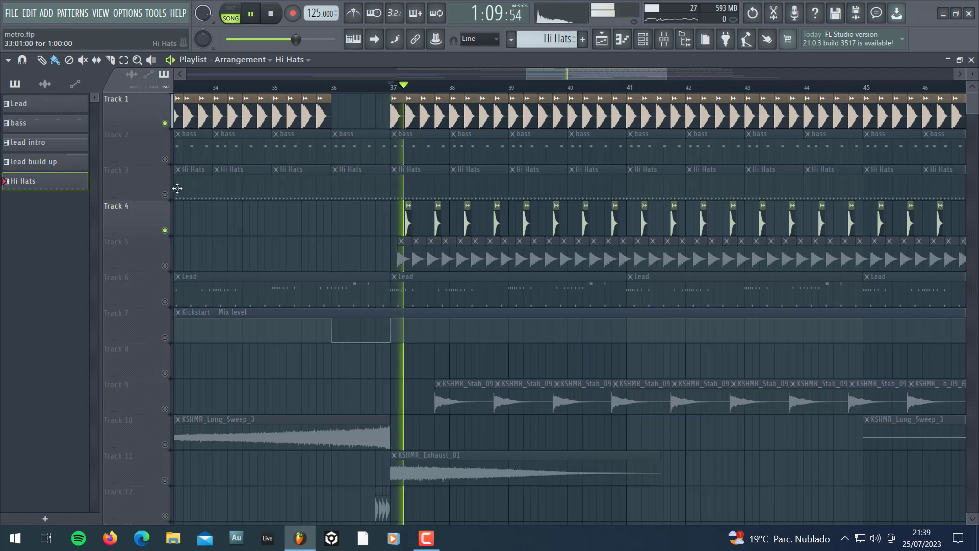
left_click(164, 159)
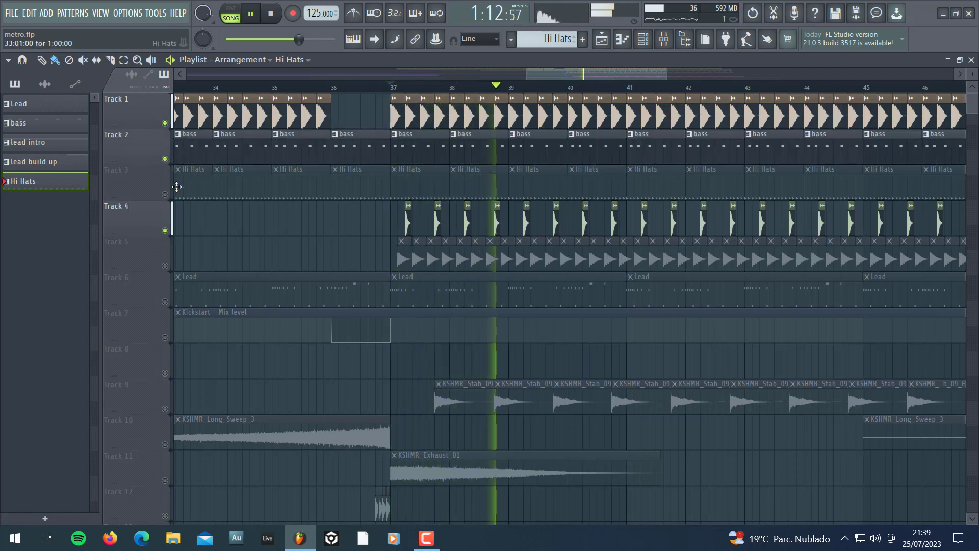
Examine the KSHMR_Clap_Classic_06 sample and its Fruity Reeverb 2 on mixer Insert 9, then clear the windows.
double_click(408, 225)
left_click(665, 41)
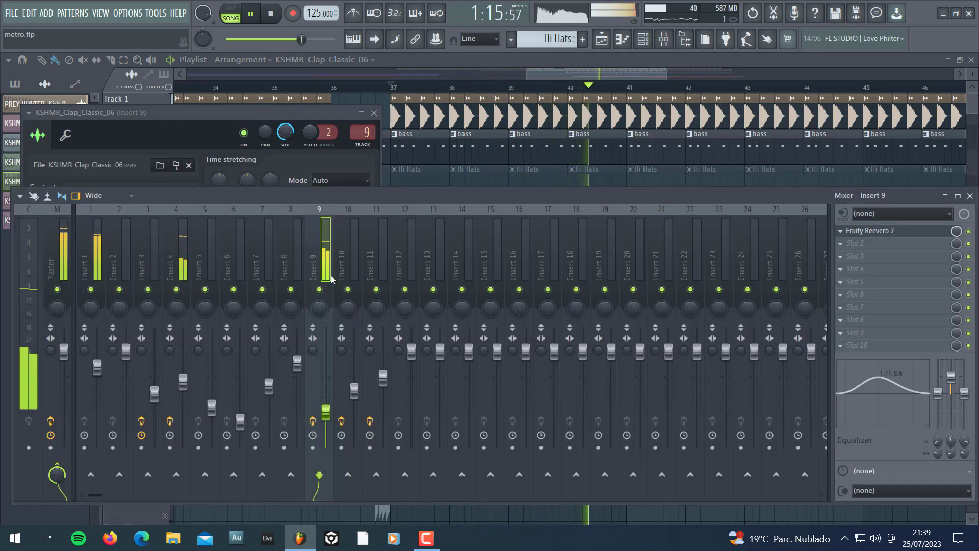
left_click(889, 233)
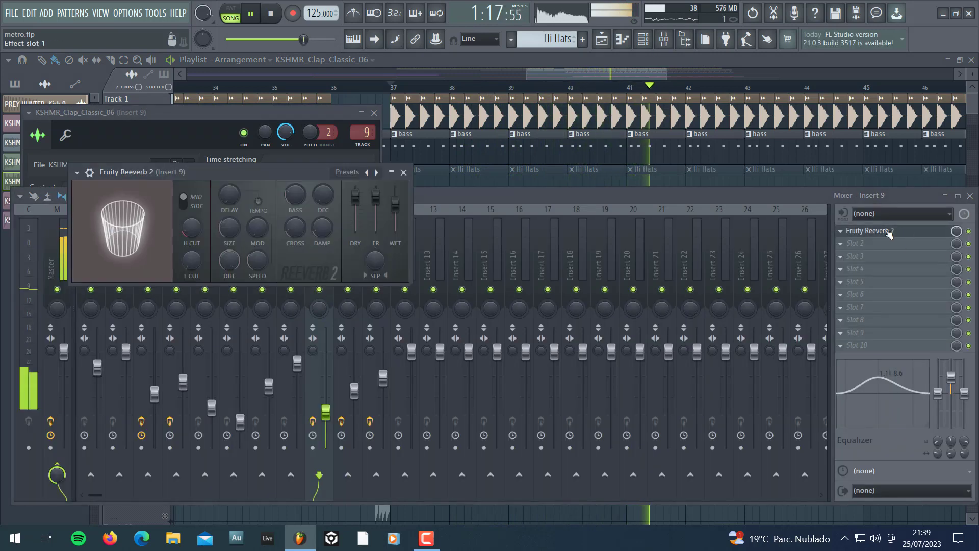
key("F12")
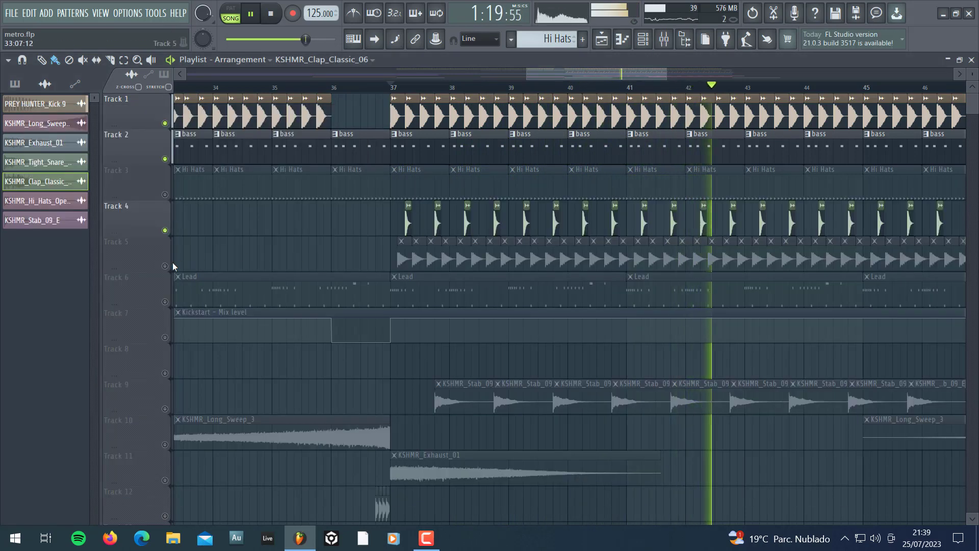
Examine the Fruity Reeverb 2 settings on mixer Insert 10 while Track 5 plays, and return to the playlist.
key("F9")
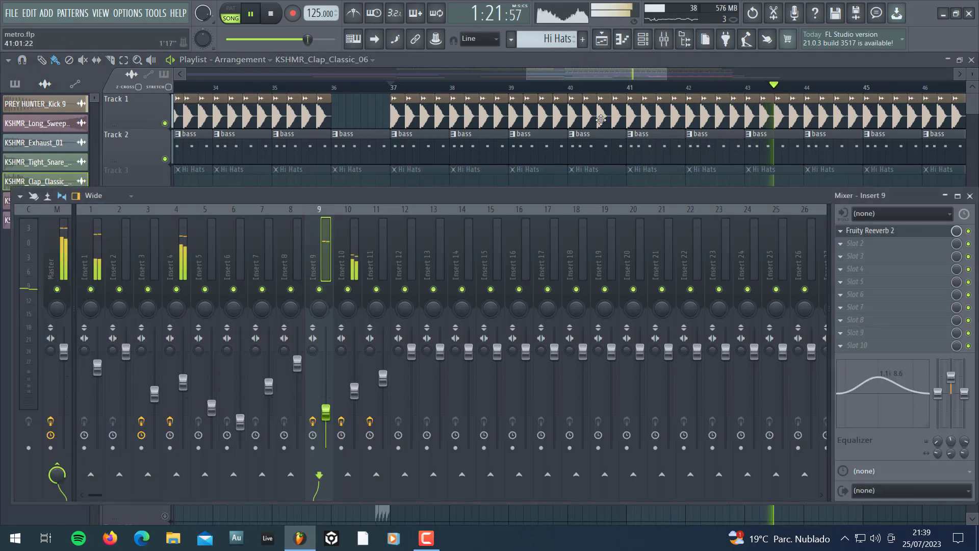
left_click(340, 290)
left_click(912, 244)
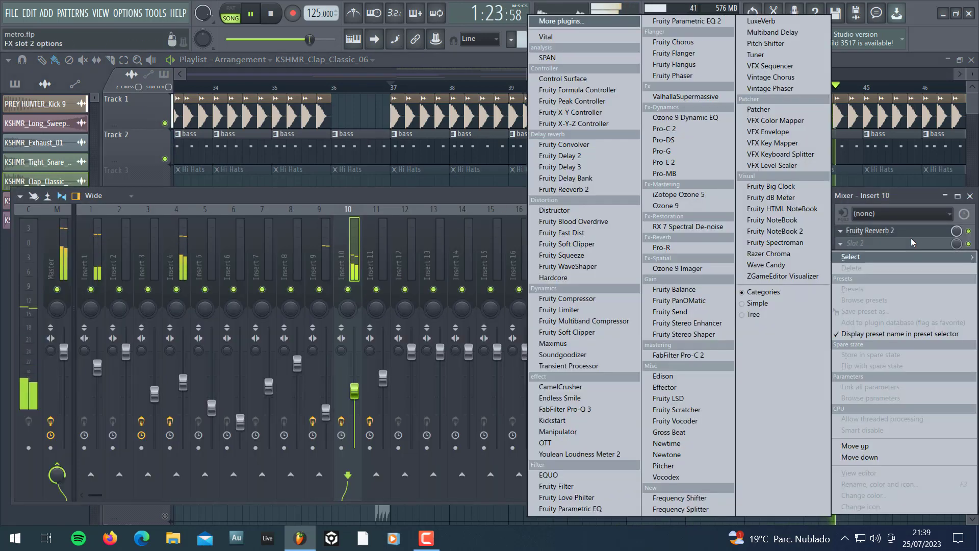
left_click(912, 232)
left_click(913, 232)
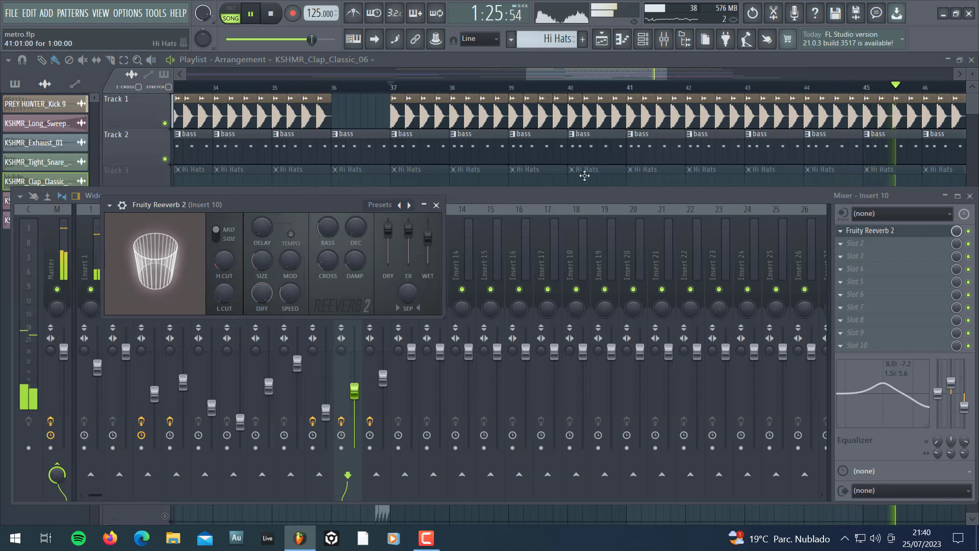
left_click(597, 64)
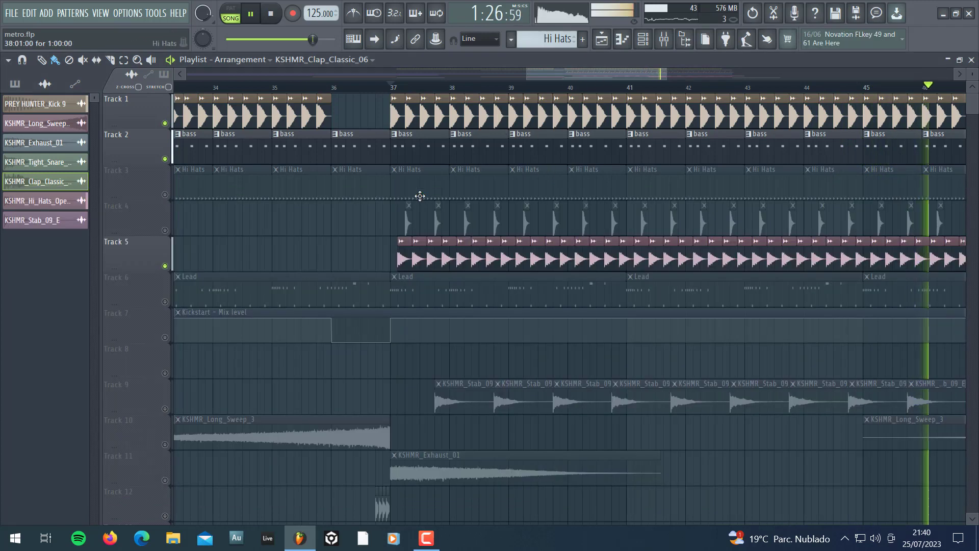
Unmute Tracks 4, 3 and 9 and play the arrangement from bar 37.
left_click(165, 230)
left_click(165, 194)
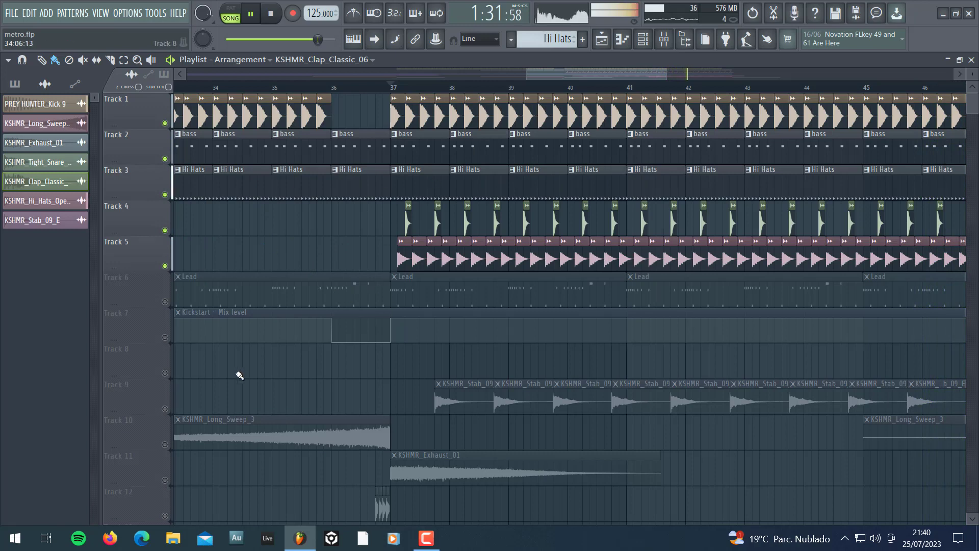
left_click(165, 409)
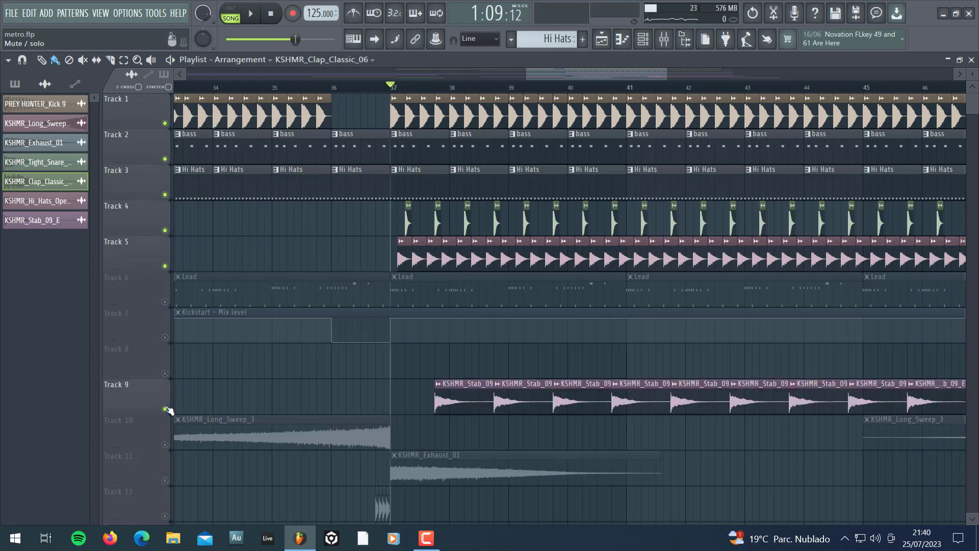
scroll(527, 247, "down", 3)
key("space")
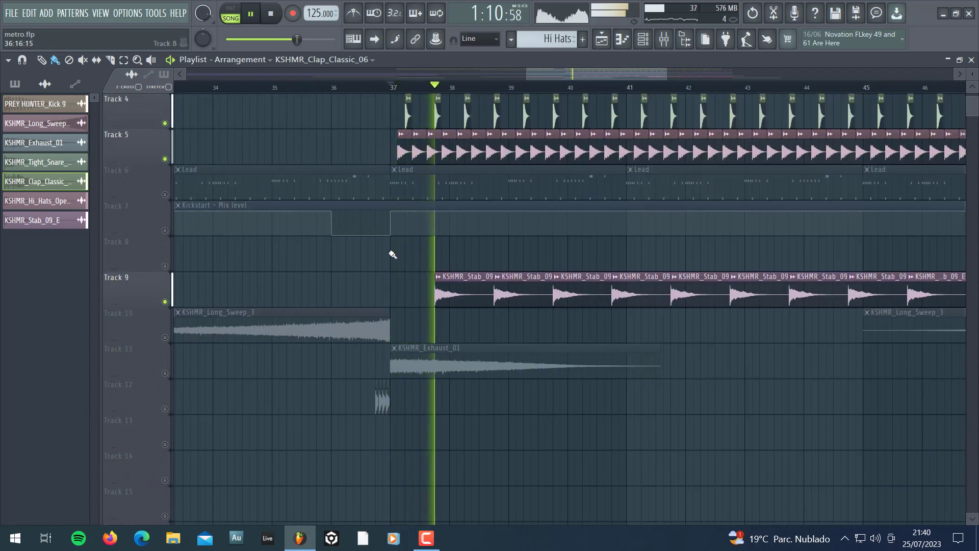
Replay the section from bar 37 and examine the sampler settings of KSHMR_Stab_09_E on Track 9.
key("space")
left_click(453, 295)
double_click(452, 295)
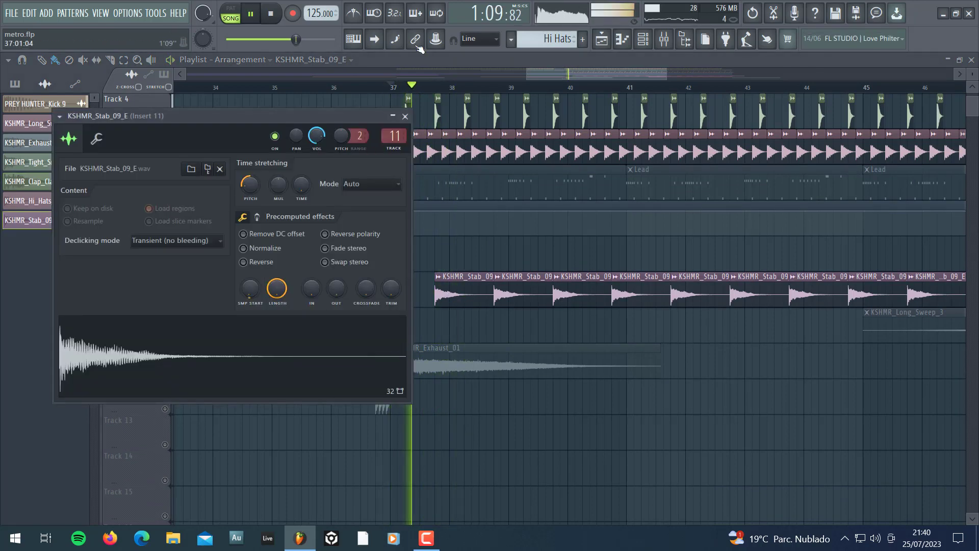
left_click(405, 116)
Unmute the kick on Track 1 and examine the stab's Kickstart, Fruity Reeverb 2 and CamelCrusher effects on mixer Insert 11.
scroll(228, 279, "up", 3)
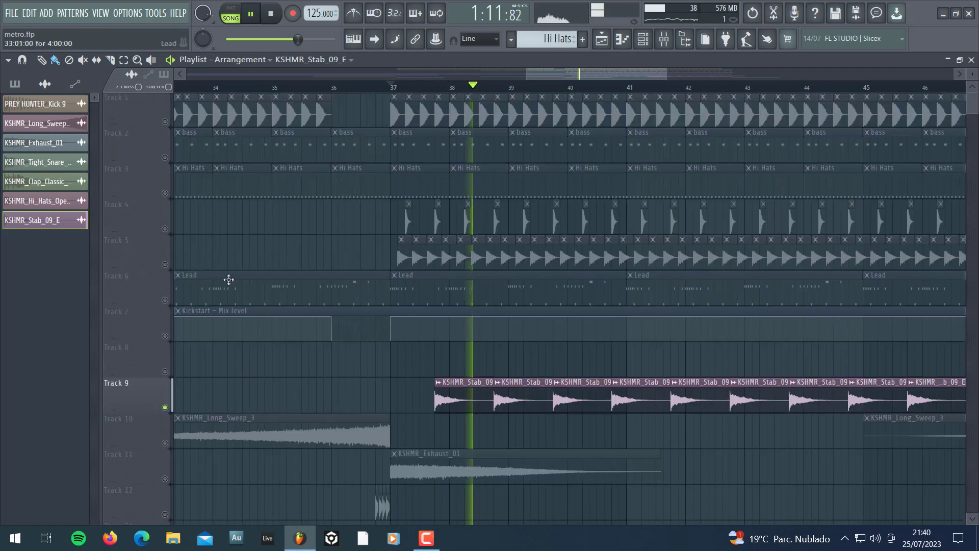
left_click(165, 123)
left_click(664, 39)
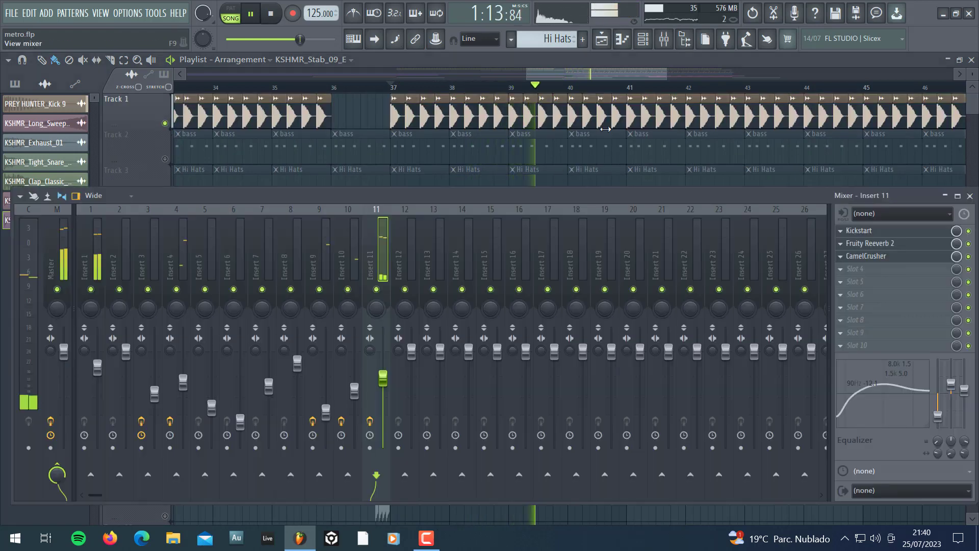
left_click(874, 232)
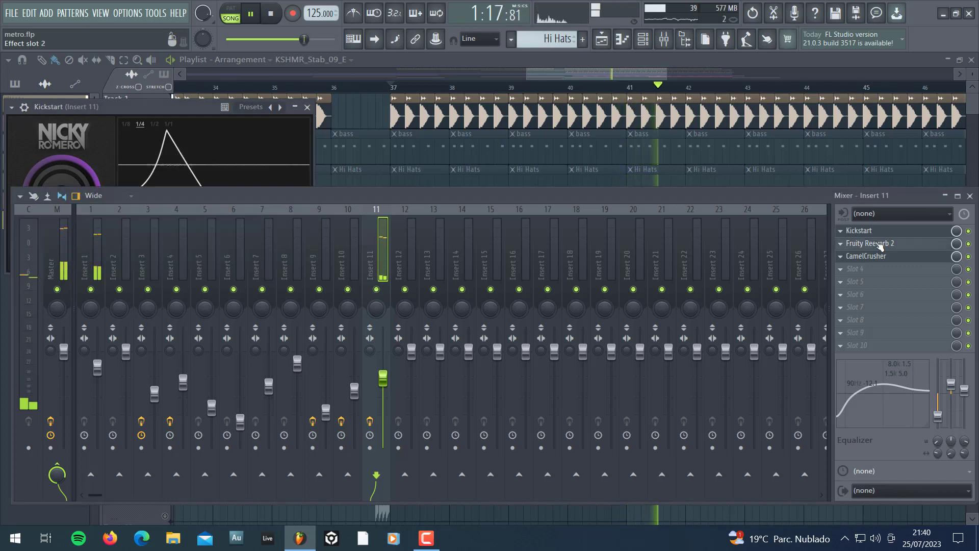
left_click(880, 243)
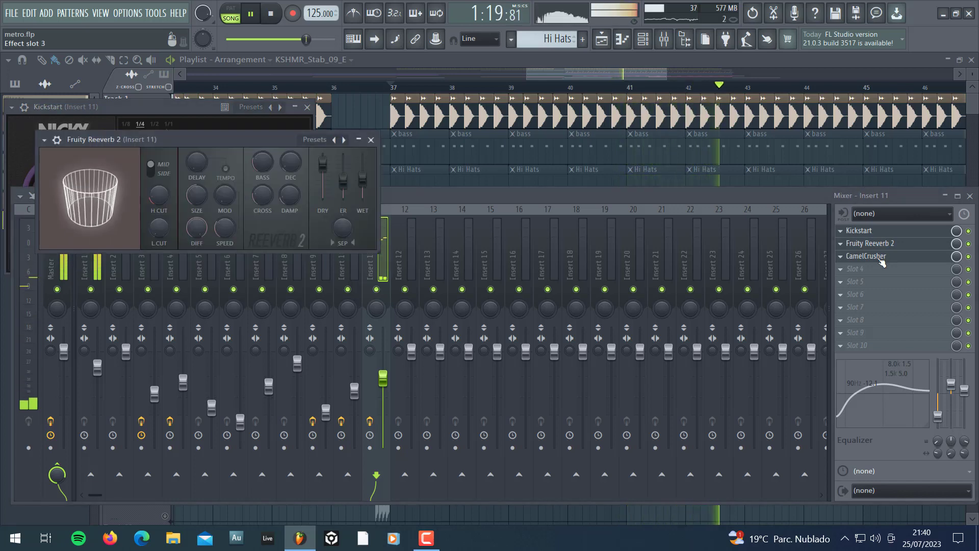
left_click(882, 257)
left_click(515, 61)
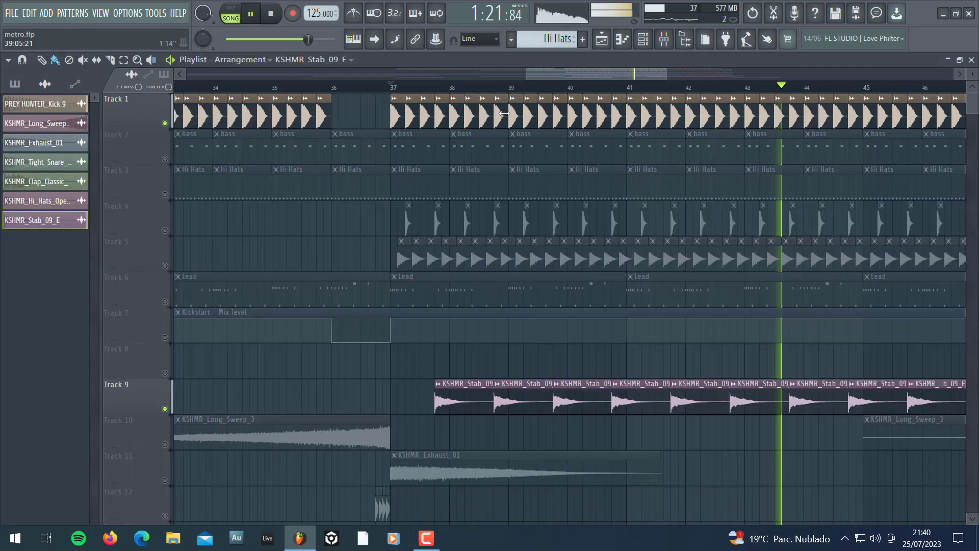
Unmute the bass on Track 2 and Lead on Track 6, and bring back all playlist tracks.
left_click(168, 160)
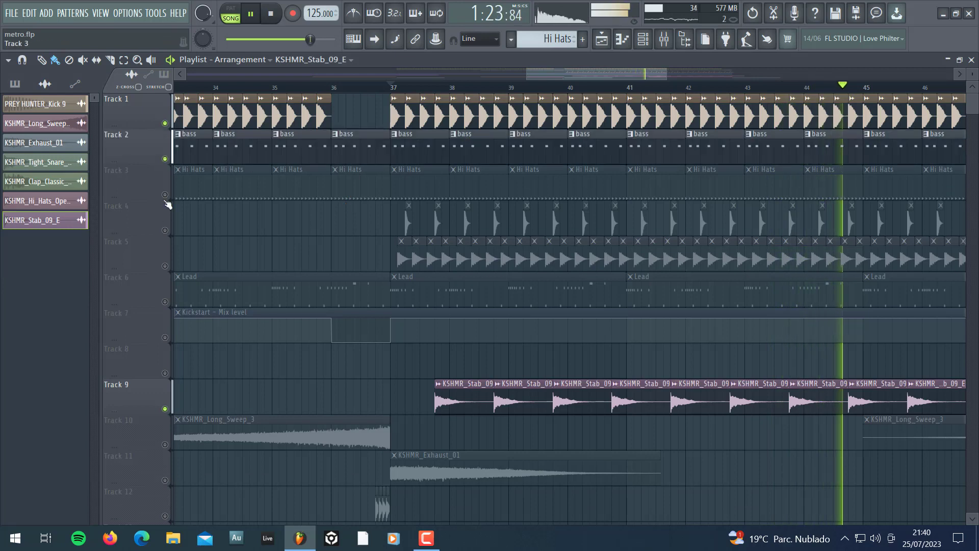
left_click(166, 302)
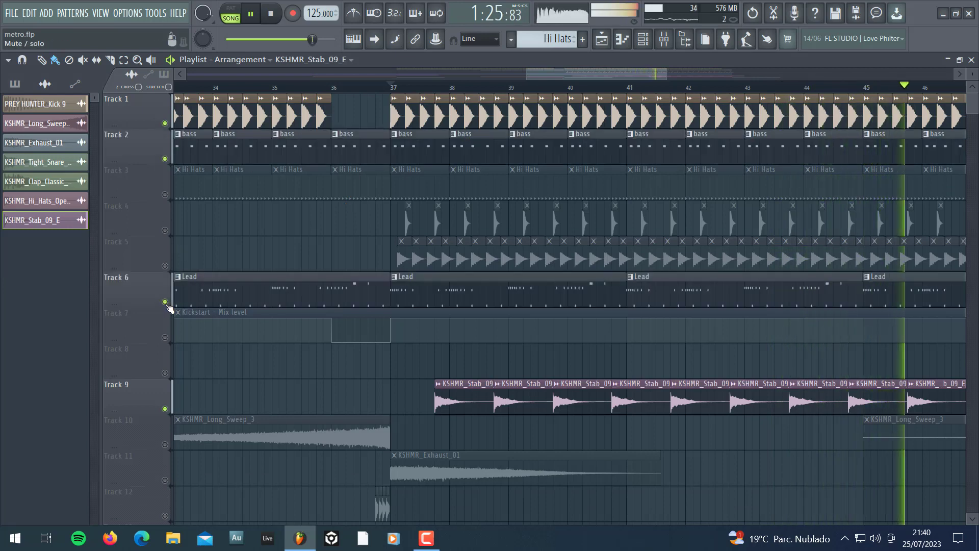
right_click(166, 303)
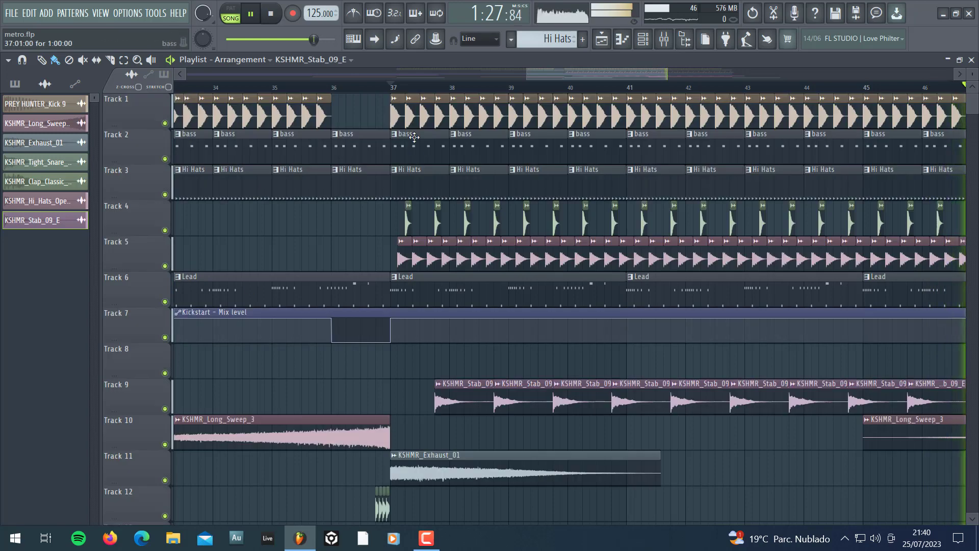
Show the whole arrangement from bar 1 to its end in the playlist and restart playback from the beginning.
scroll(405, 87, "down", 3)
scroll(408, 89, "down", 2)
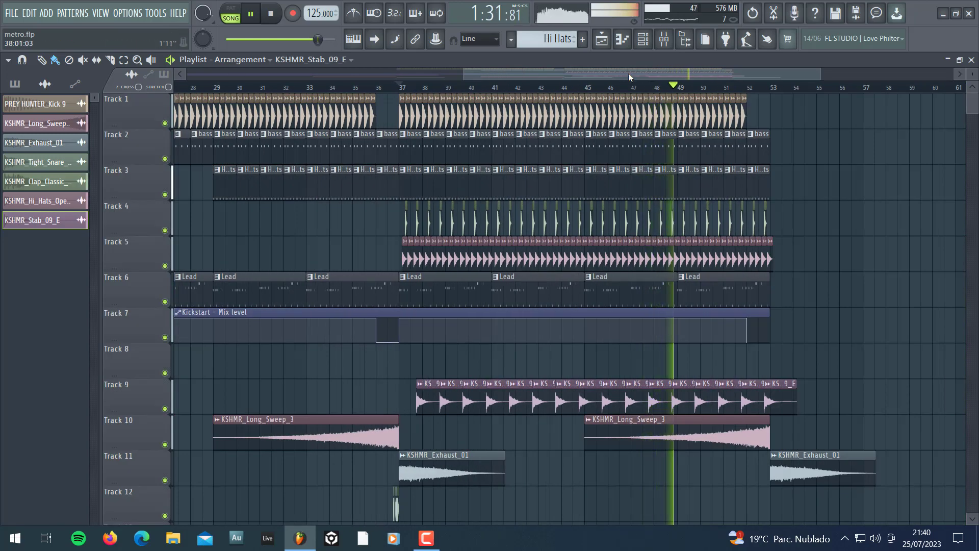
scroll(629, 77, "down", 2)
left_click_drag(629, 77, 273, 72)
scroll(523, 104, "down", 3)
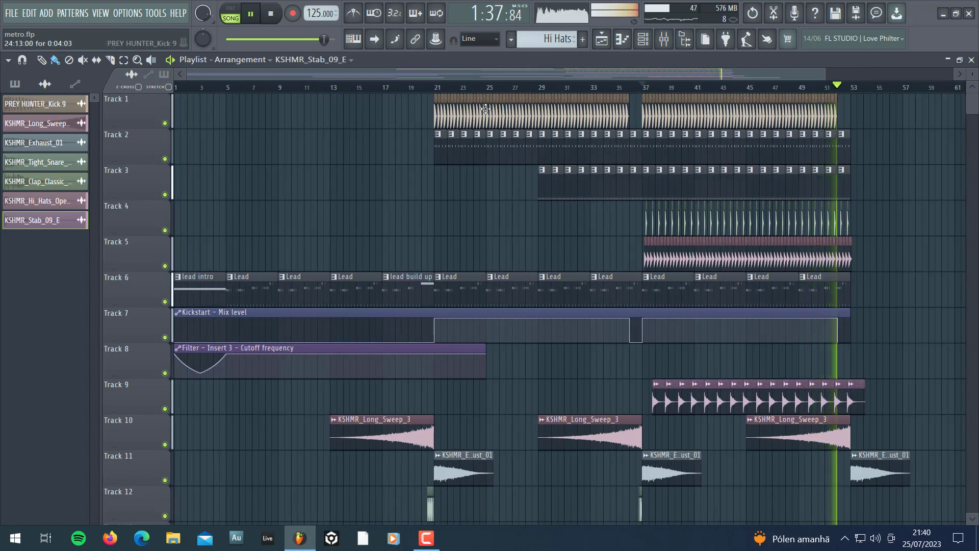
left_click(270, 16)
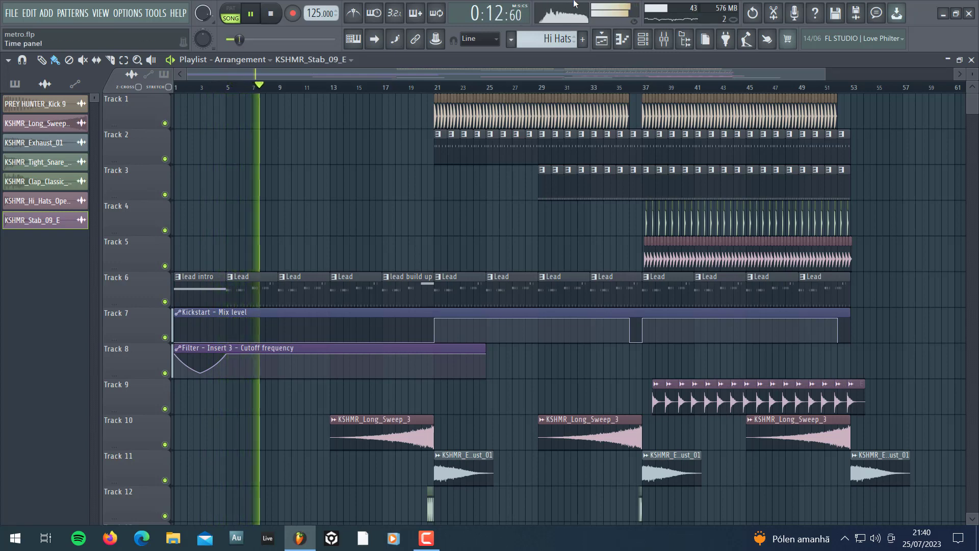
Select the Master channel in the mixer and examine the mix's spectrum in its SPAN analyser.
left_click(671, 44)
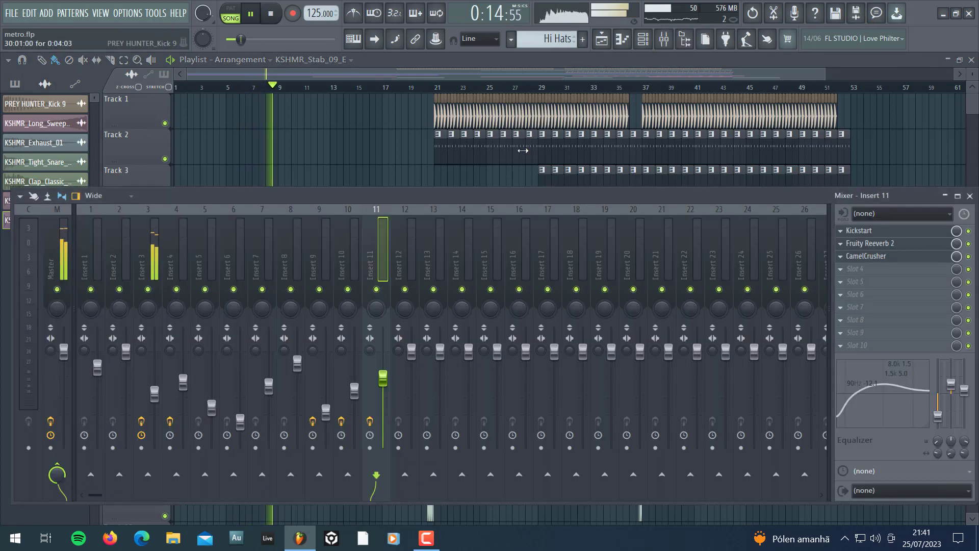
left_click(60, 269)
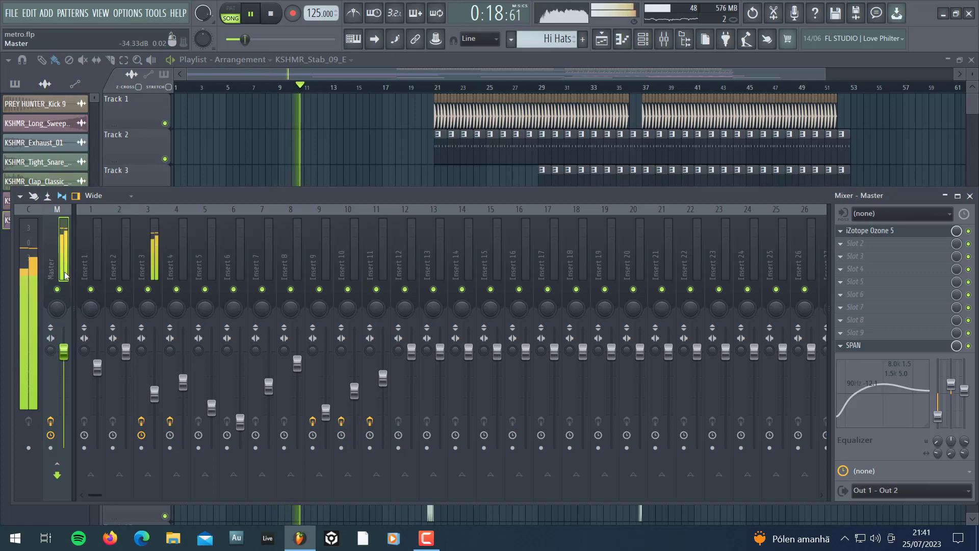
left_click(91, 272)
left_click(67, 268)
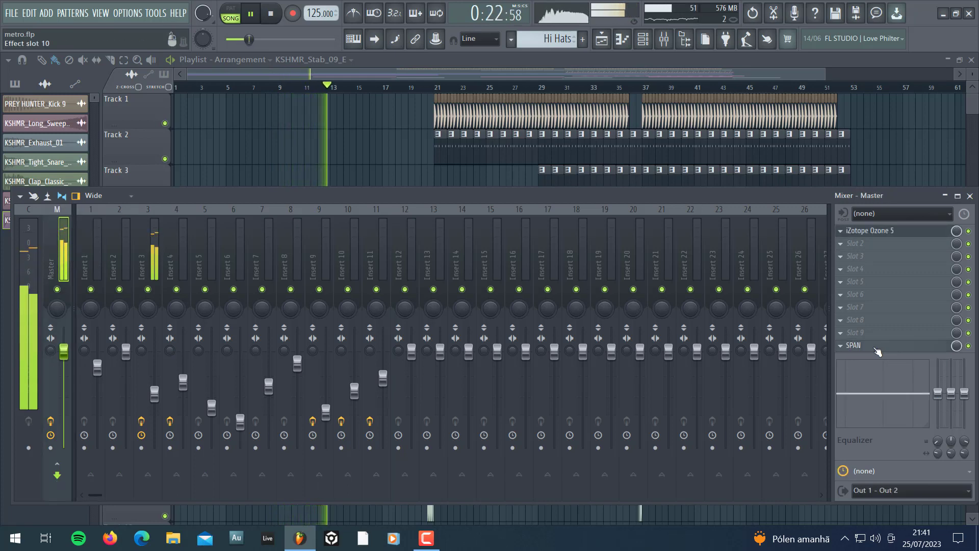
left_click(877, 347)
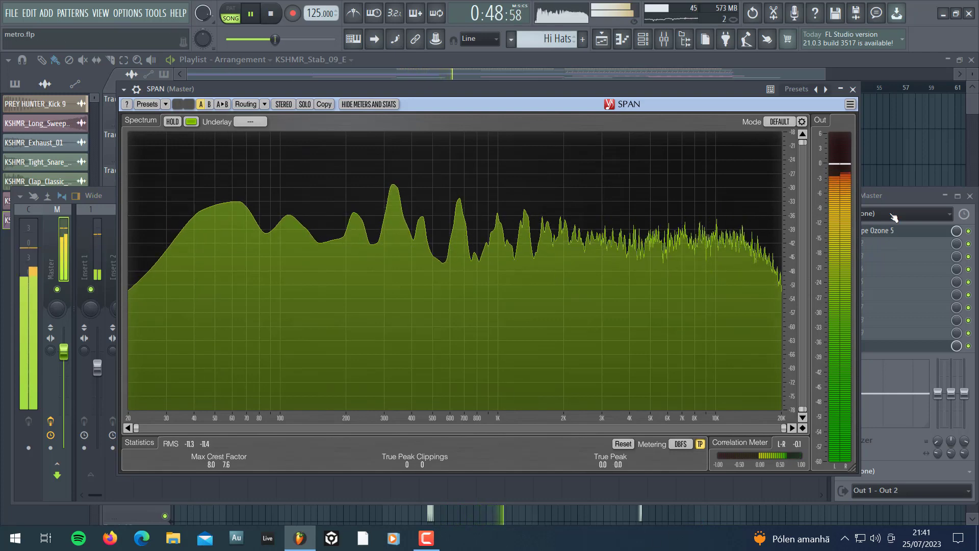
Bring the mixer in front of the SPAN analyser and return to the full playlist arrangement.
left_click(902, 194)
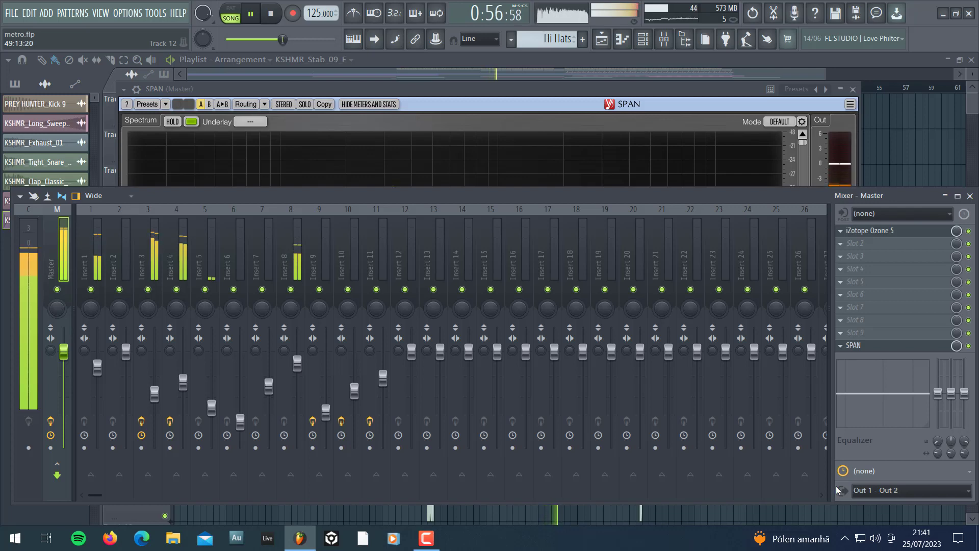
left_click(856, 62)
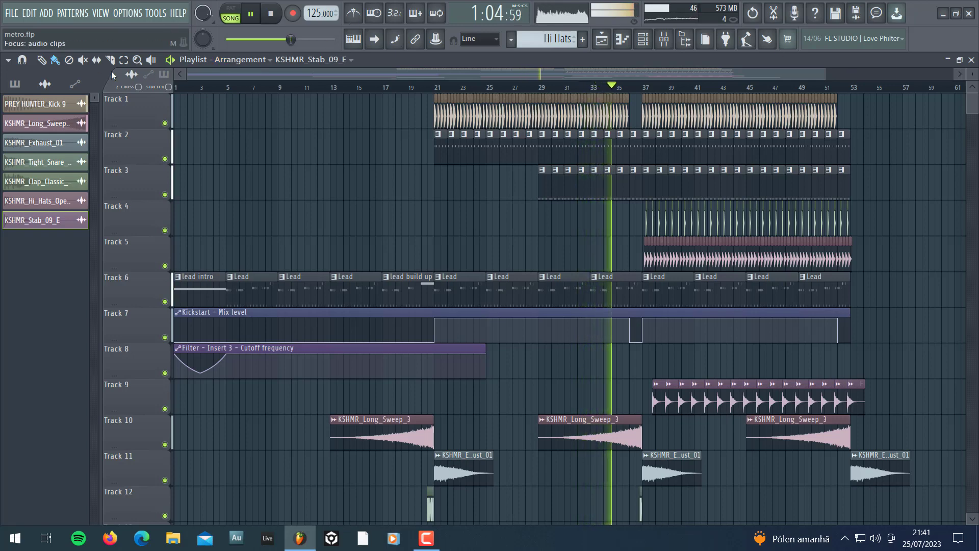
Browse the playlist picker's patterns, automation clips and audio clips, leave it on patterns, and stop playback after the arrangement's last clips.
left_click(22, 86)
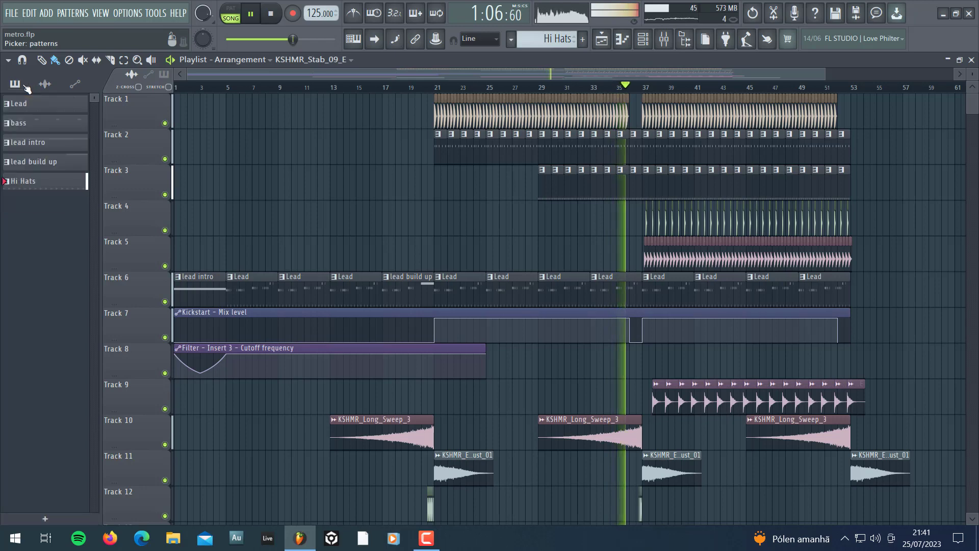
left_click(72, 84)
left_click(45, 83)
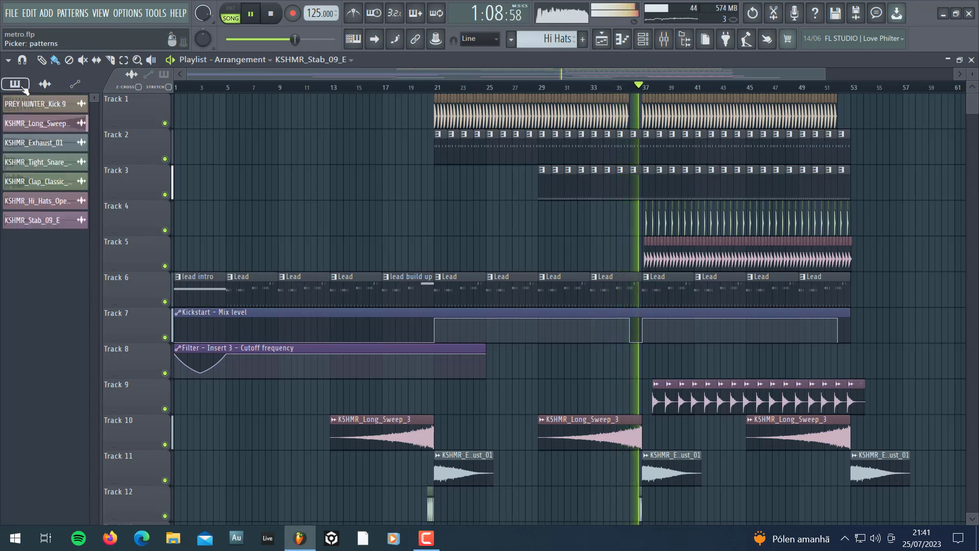
left_click(15, 84)
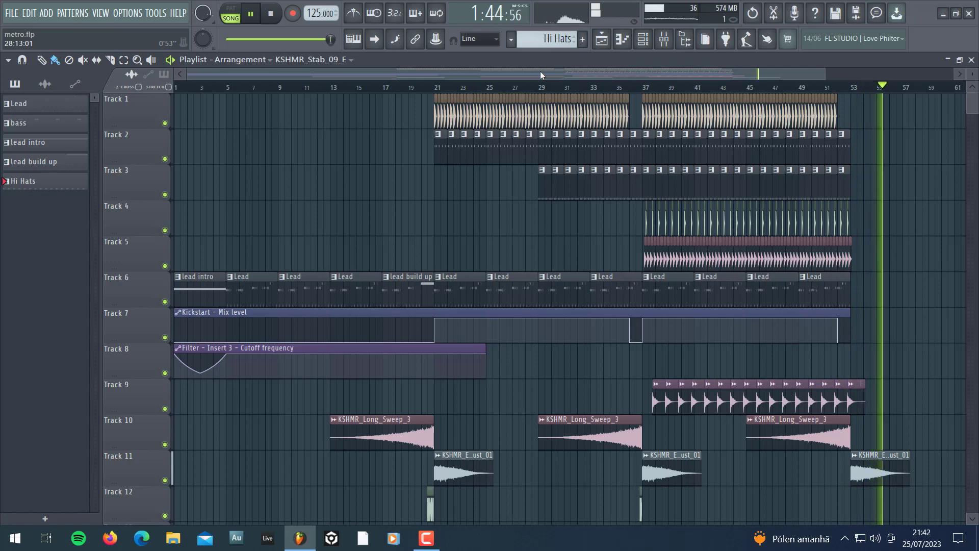
key("space")
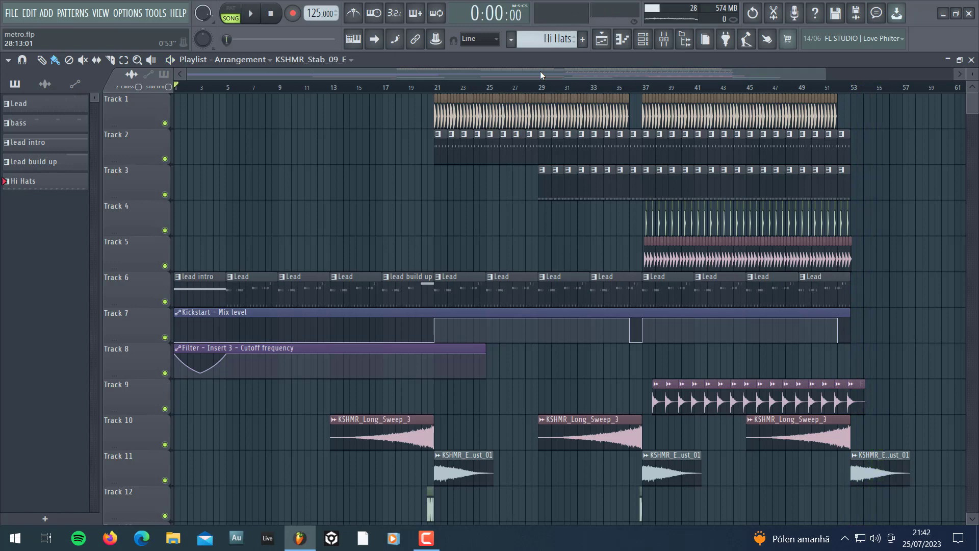